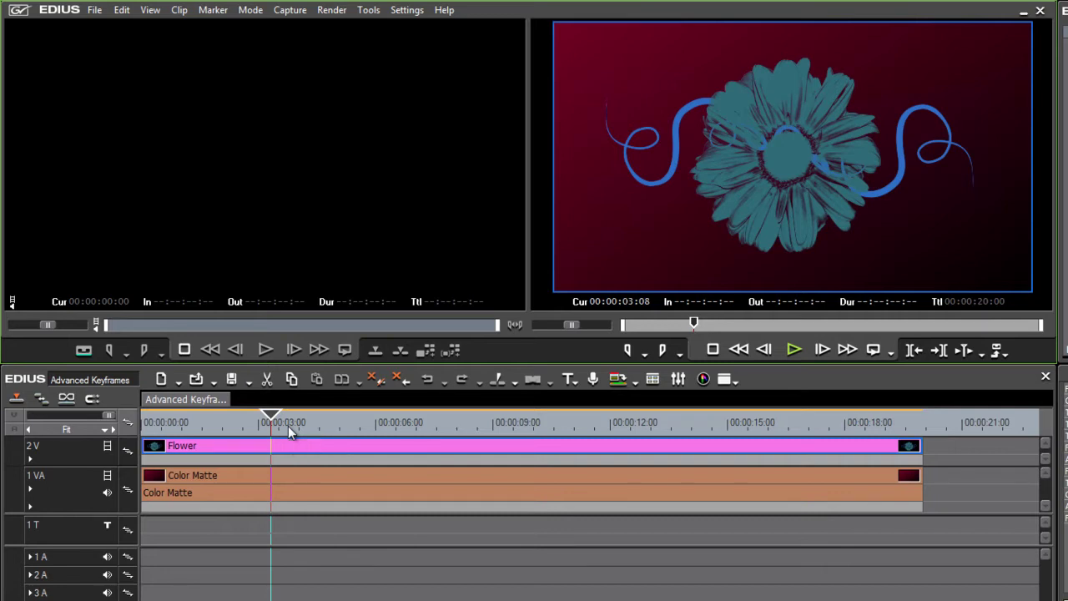
Expand the Flower track and toggle the Color Matte and Flower video off and on to check them
left_click(31, 459)
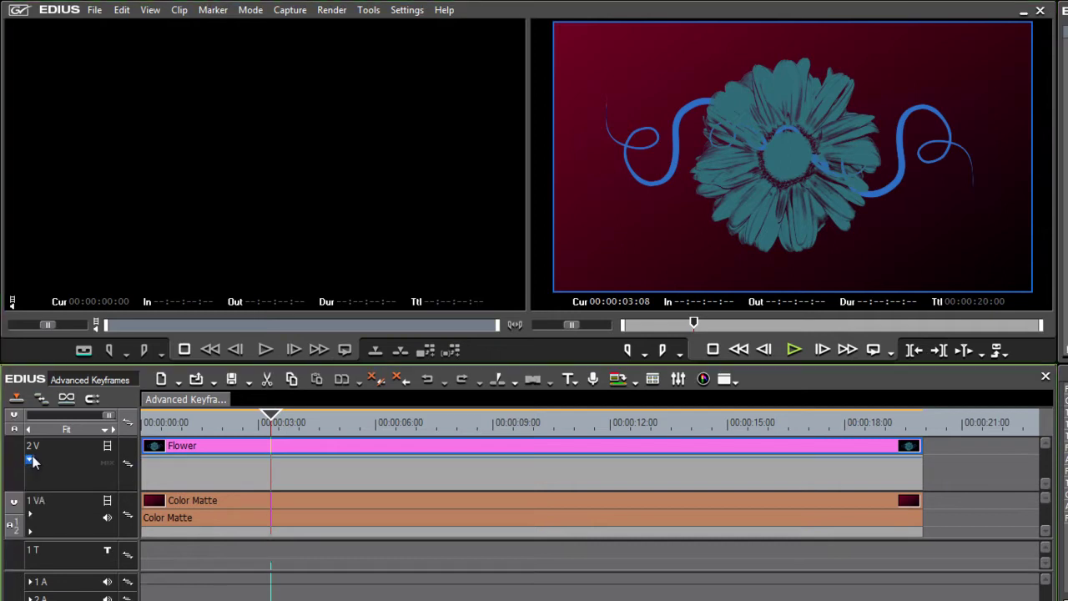
left_click(109, 500)
left_click(108, 500)
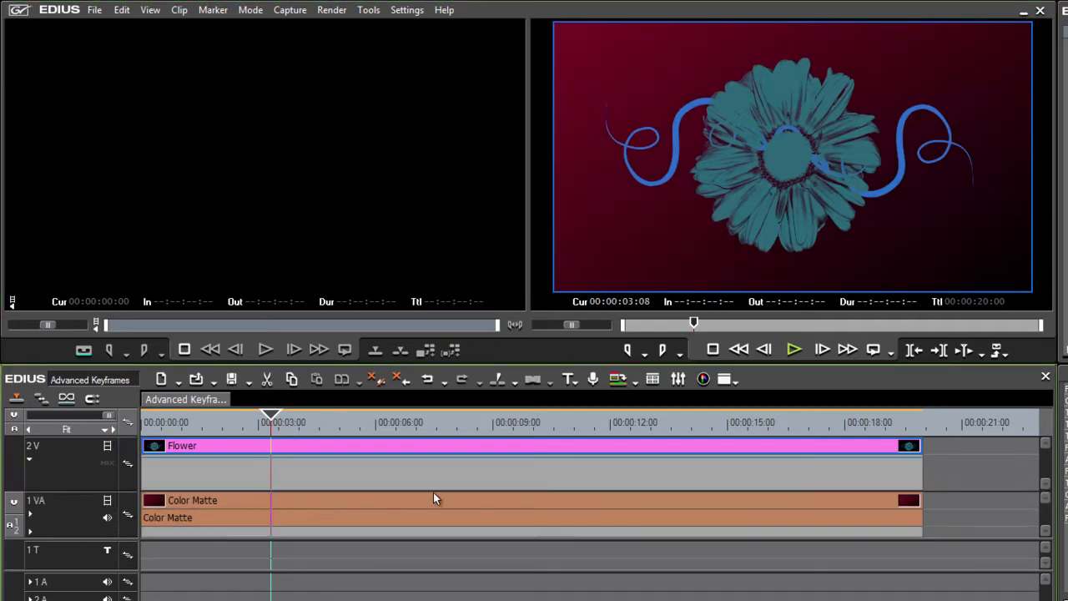
left_click(107, 445)
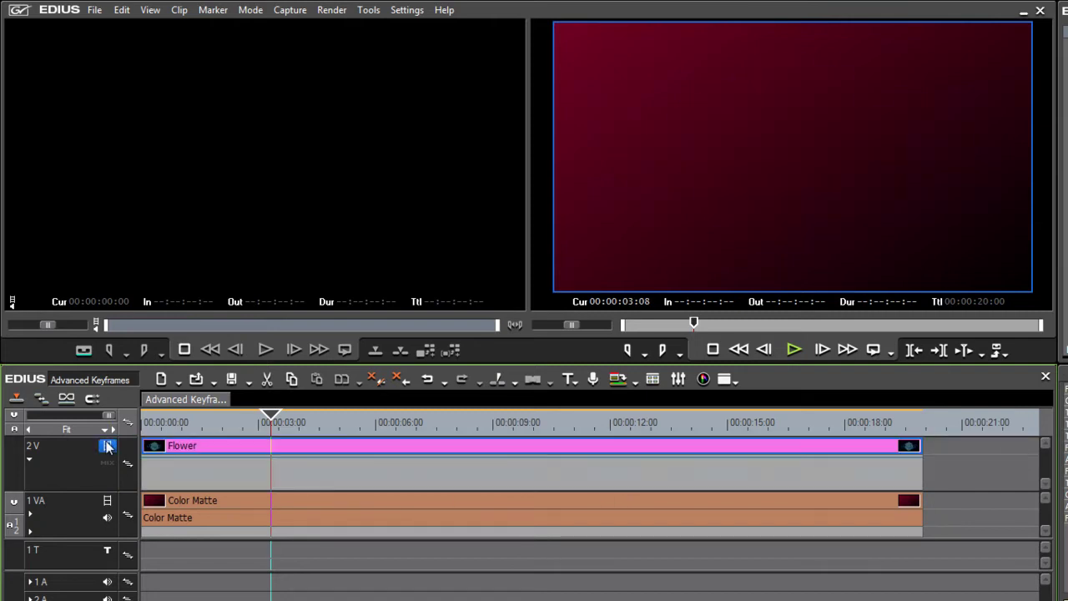
left_click(106, 445)
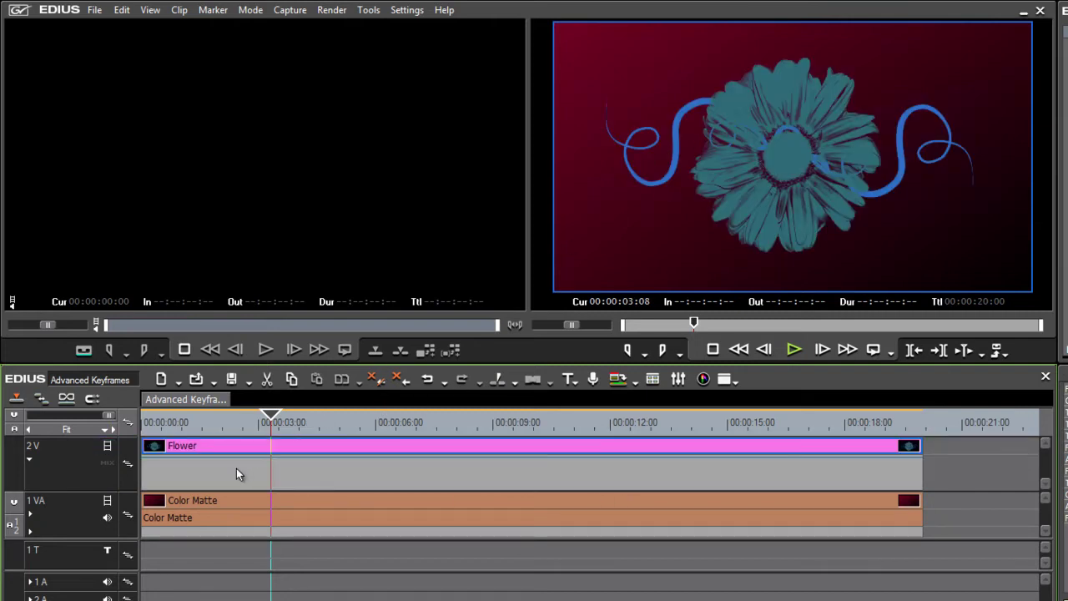
Show the Flower clip's opacity line and add four opacity keyframes along it
left_click(107, 462)
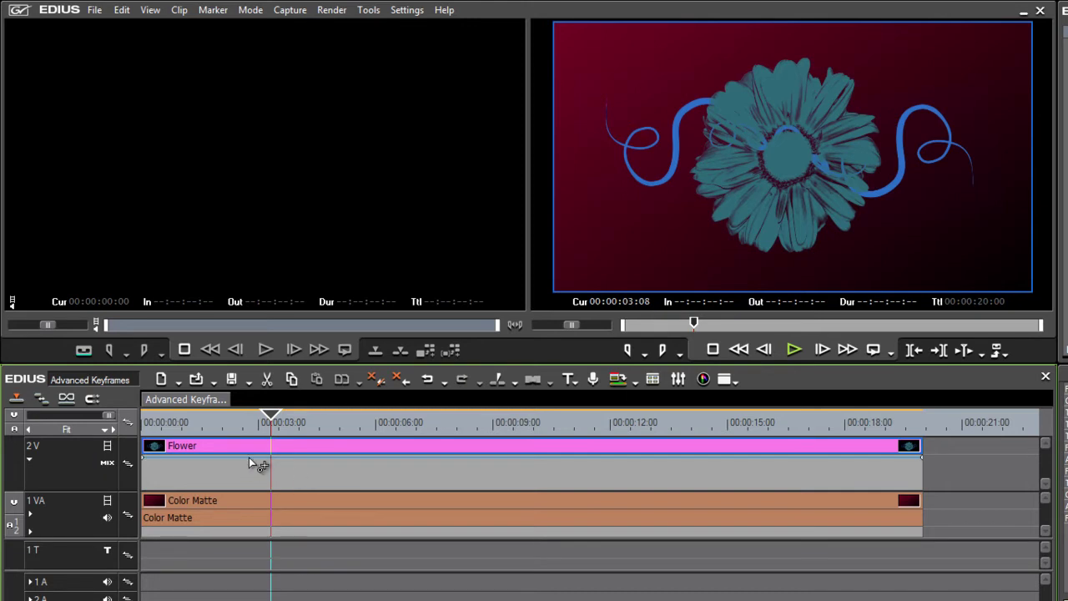
left_click(249, 457)
left_click(338, 458)
left_click(494, 457)
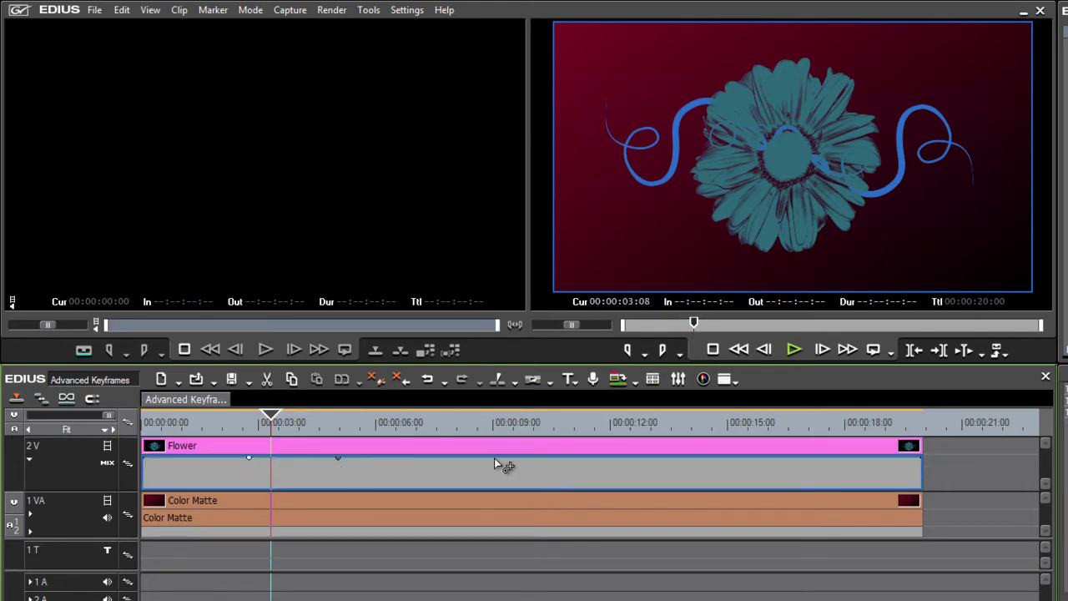
left_click(617, 458)
Lower one keyframe to test a fade, preview it, then restore it to 100% and select the clip
left_click_drag(494, 461, 494, 485)
left_click_drag(303, 429, 562, 442)
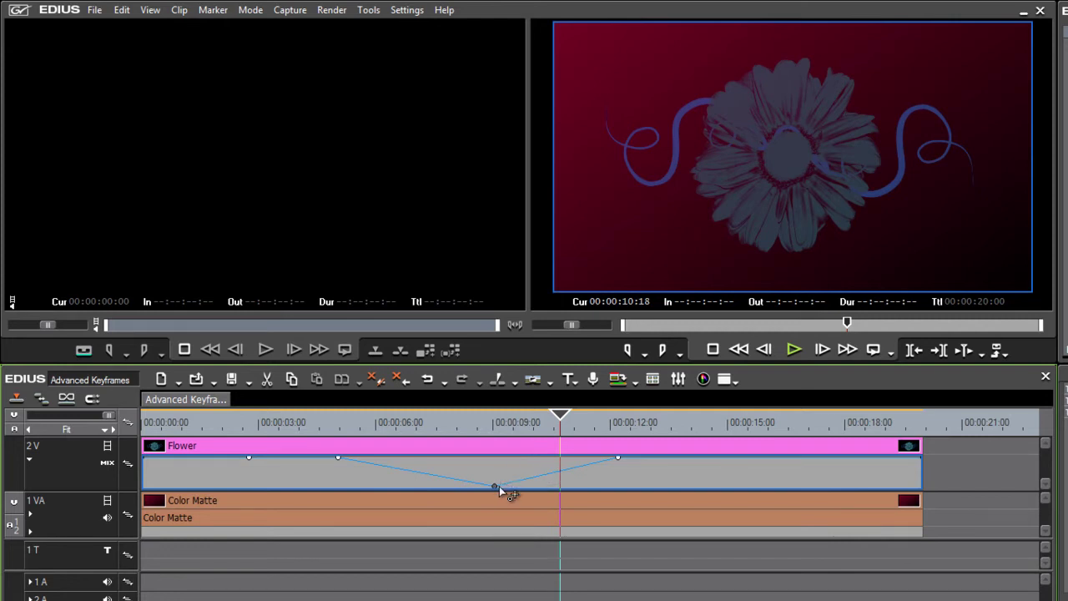
left_click_drag(497, 488, 462, 458)
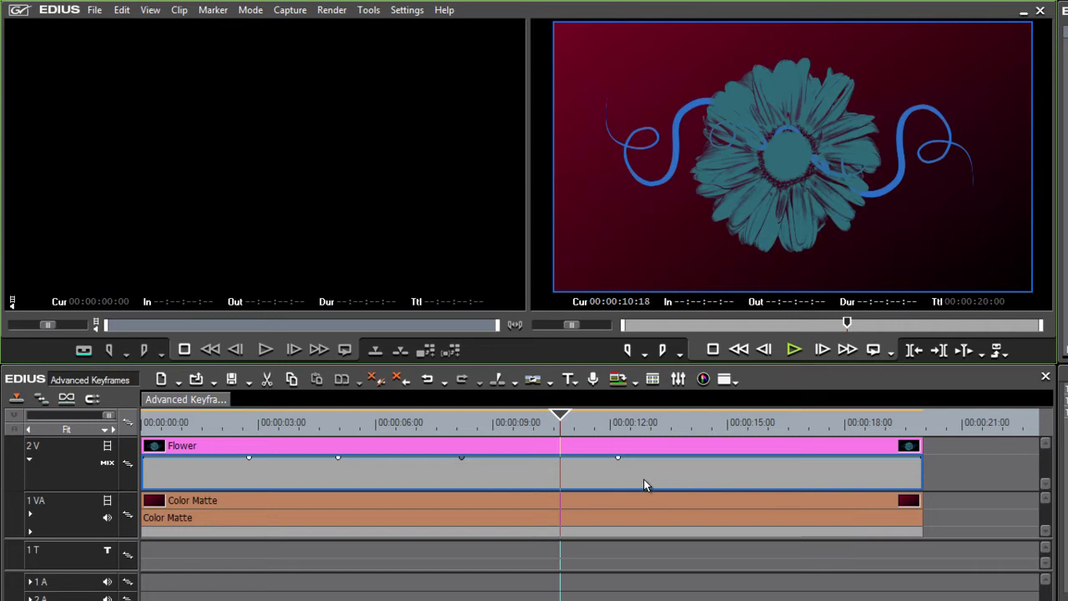
left_click(652, 450)
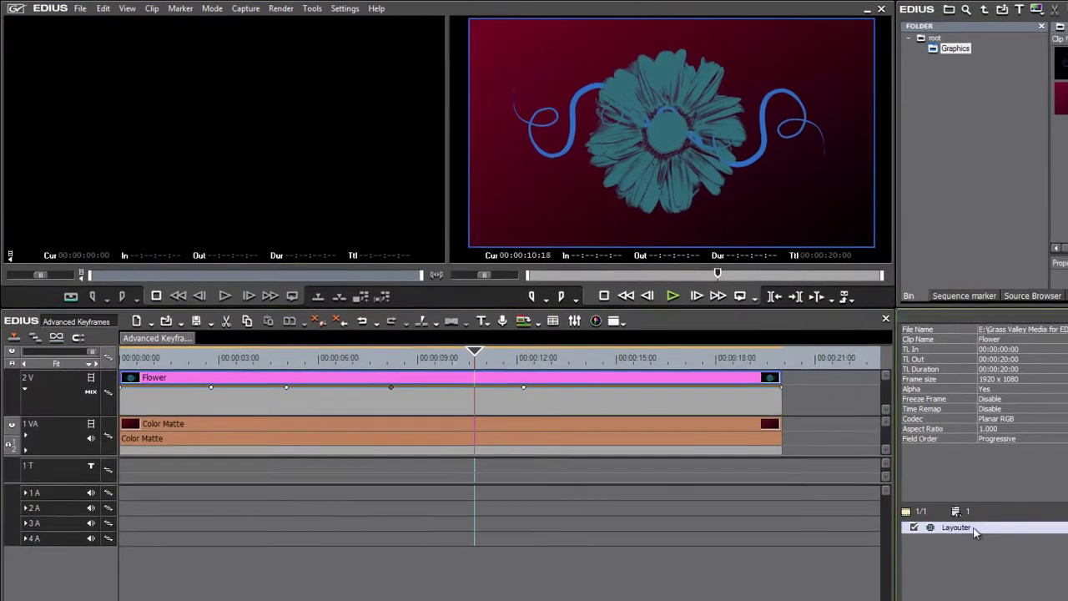
Open the Flower clip's Layouter, resize the window, expand Rotate and trial-turn the flower to about 74°
double_click(973, 529)
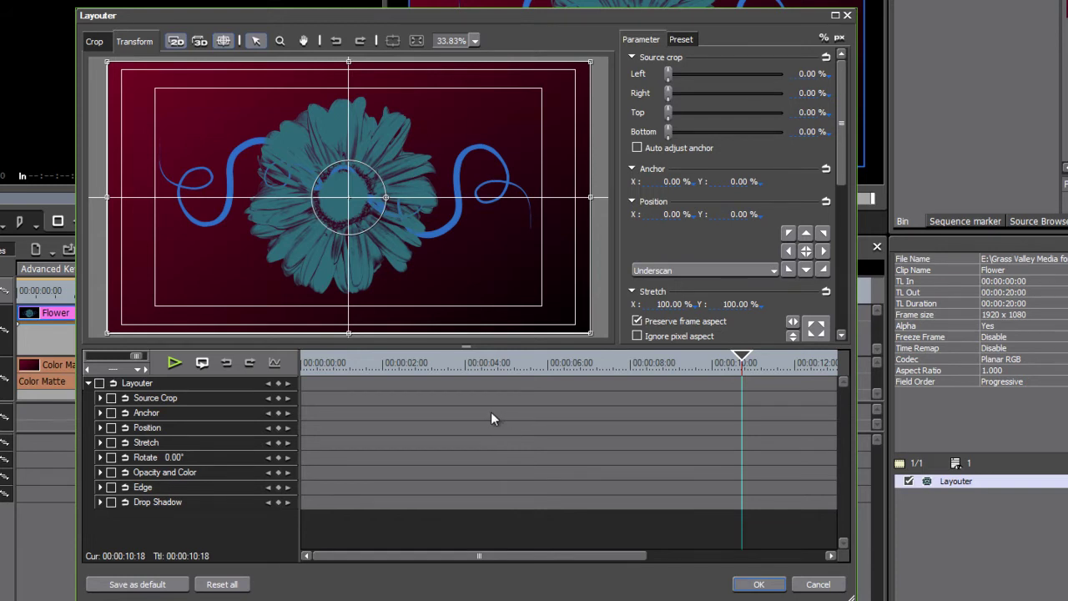
left_click_drag(851, 597, 851, 554)
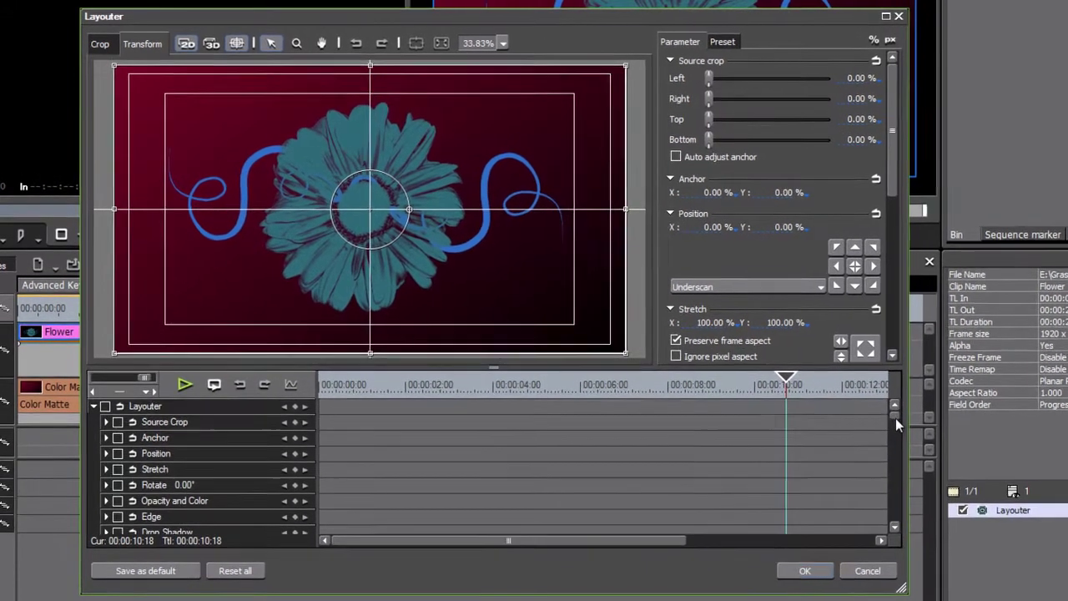
left_click_drag(843, 396, 844, 411)
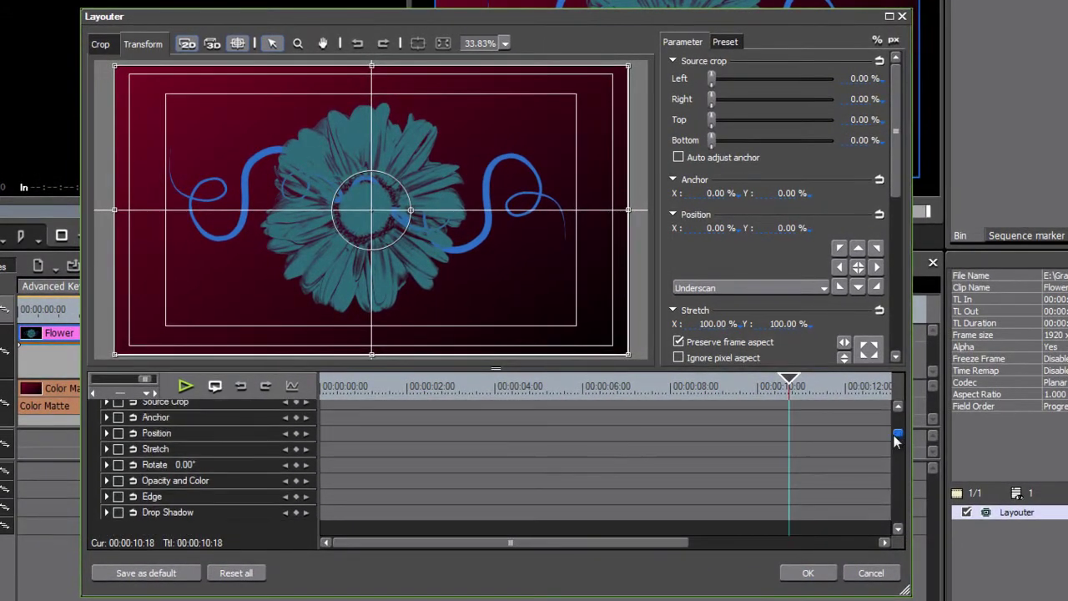
left_click(106, 465)
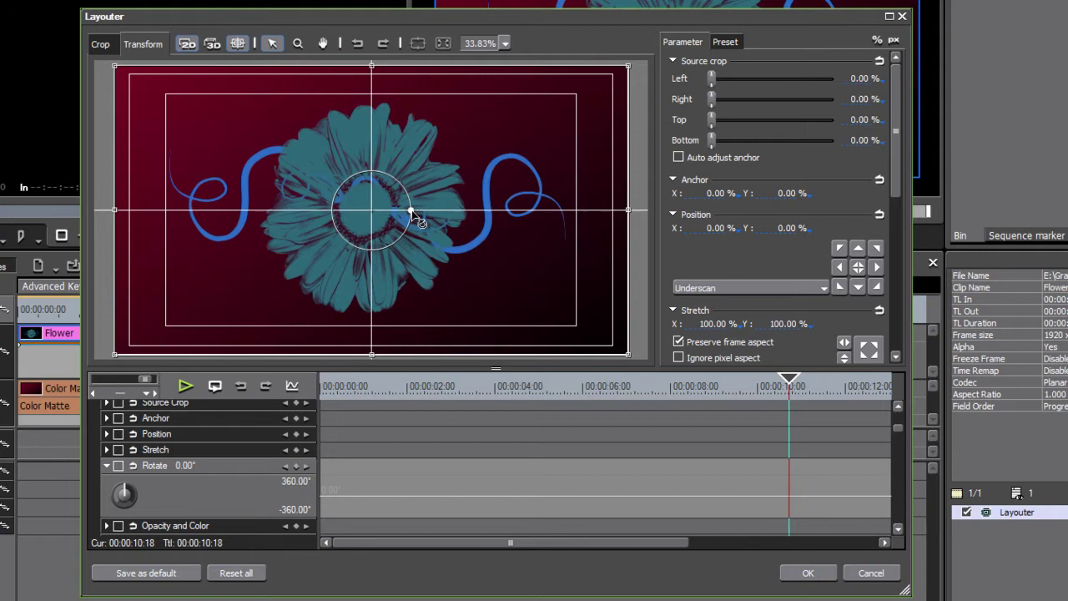
left_click_drag(412, 212, 428, 174)
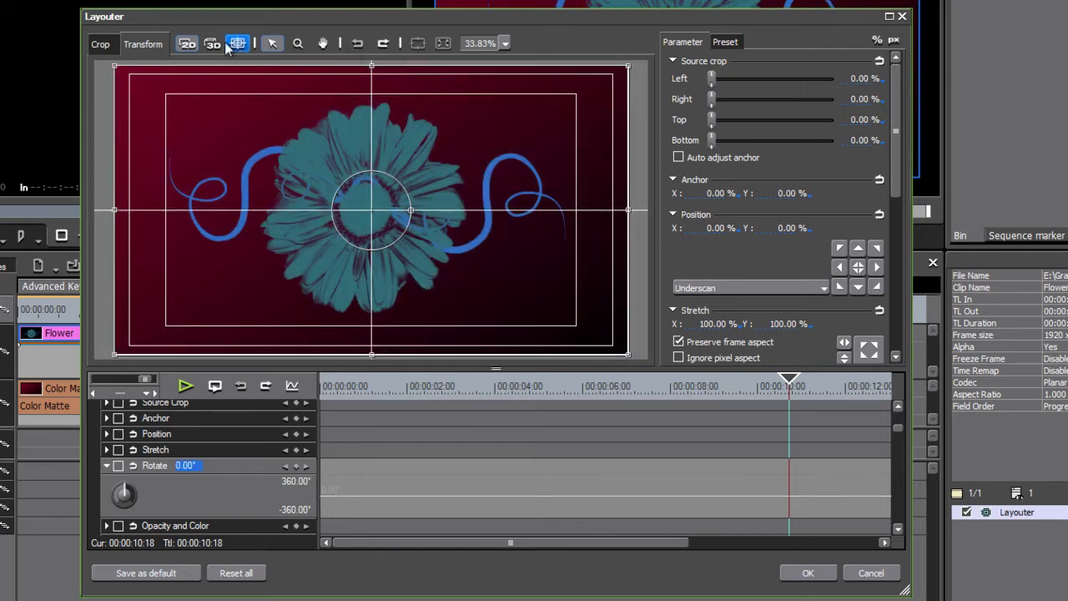
Switch the Layouter to 3D, split Rotate and Position into X/Y/Z tracks, and go to 00:00:00:00
left_click(219, 45)
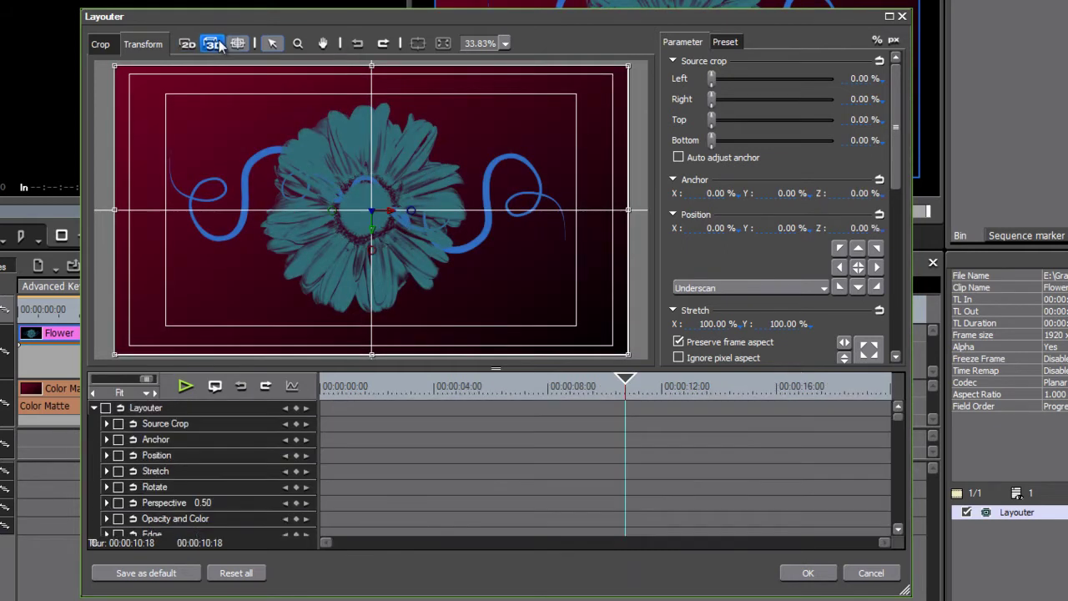
left_click_drag(902, 414, 899, 453)
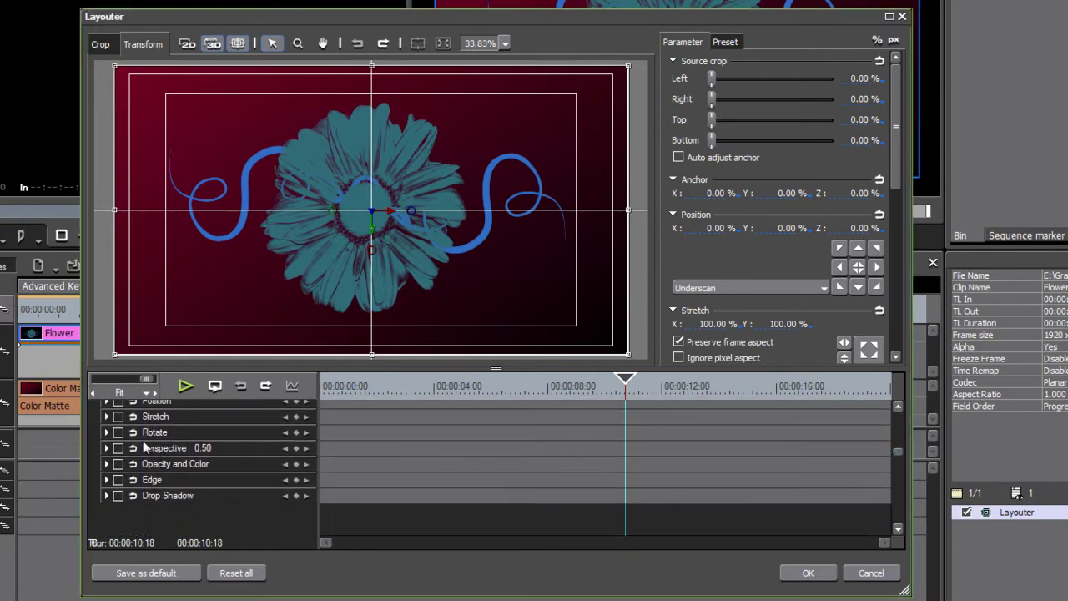
left_click(106, 432)
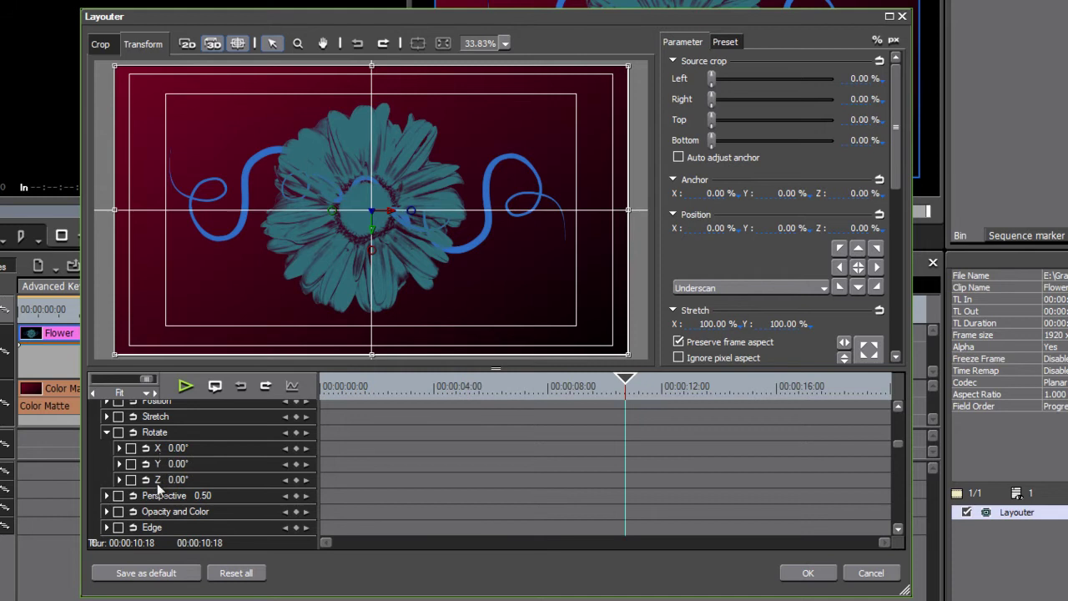
left_click_drag(896, 447, 834, 442)
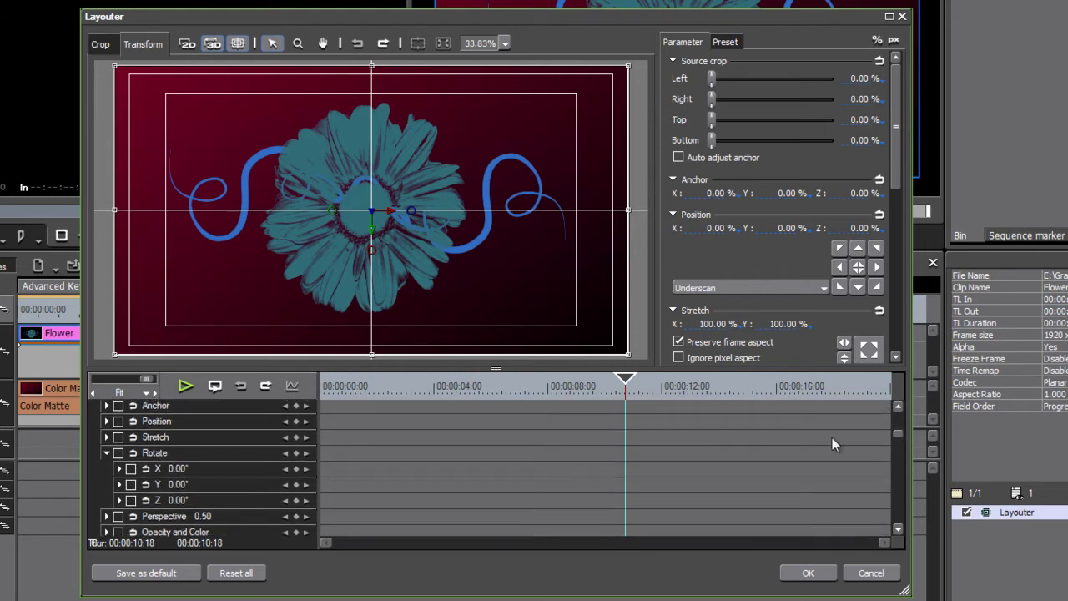
left_click(107, 421)
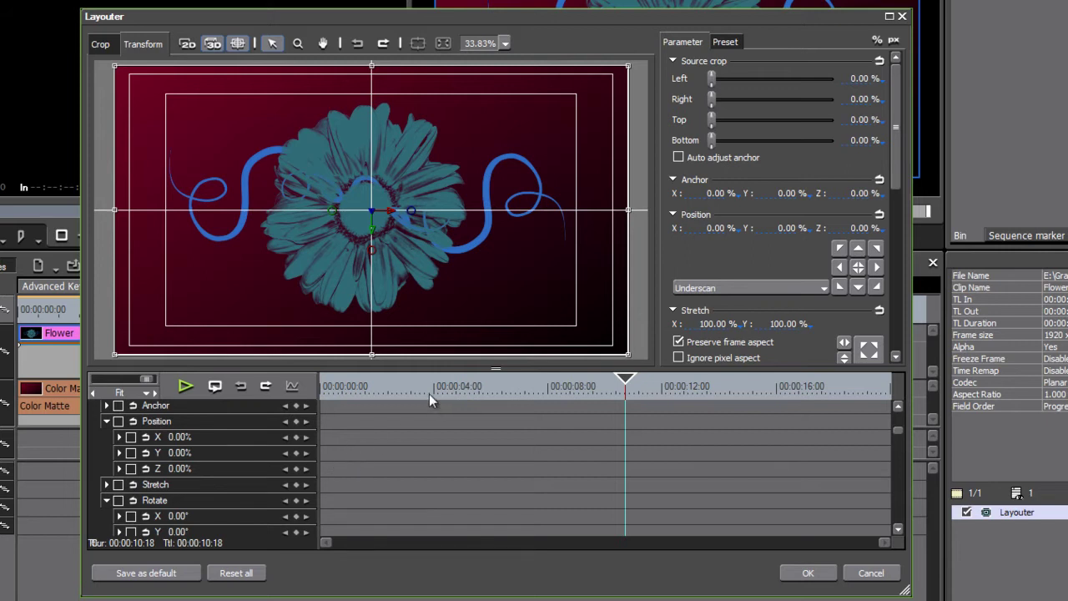
left_click_drag(417, 390, 318, 393)
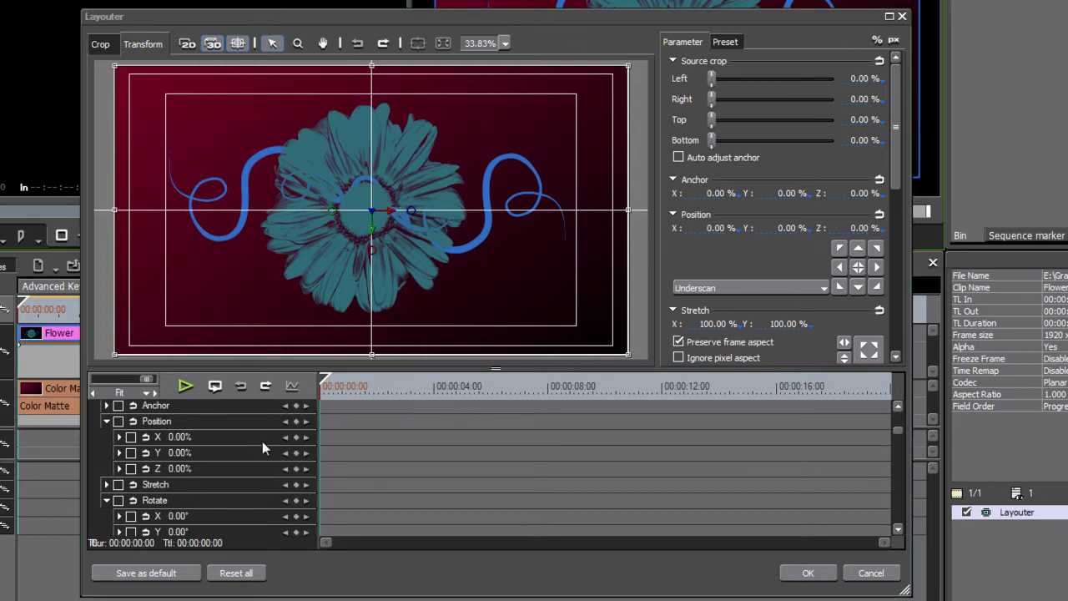
Tilt the flower 25.00° around the X axis at the start of the clip
left_click_drag(895, 430, 896, 459)
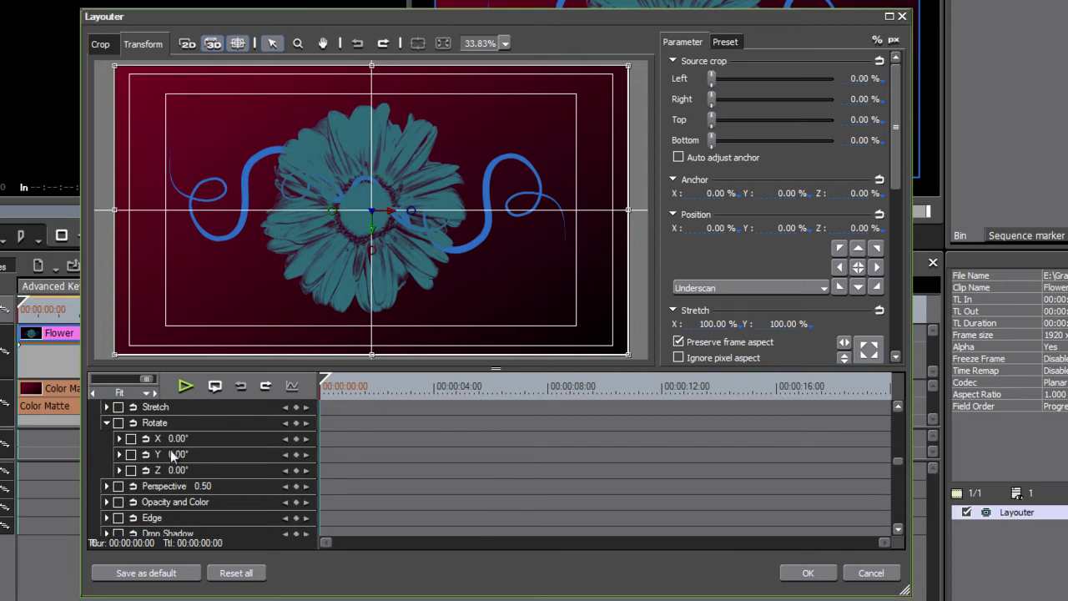
left_click_drag(179, 439, 189, 566)
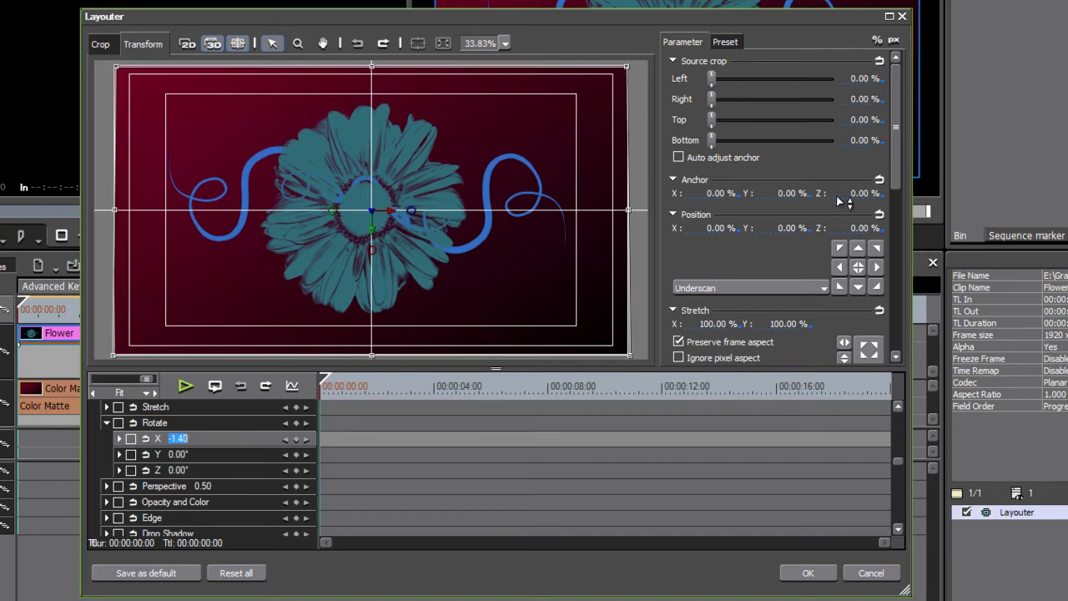
left_click_drag(894, 182, 889, 267)
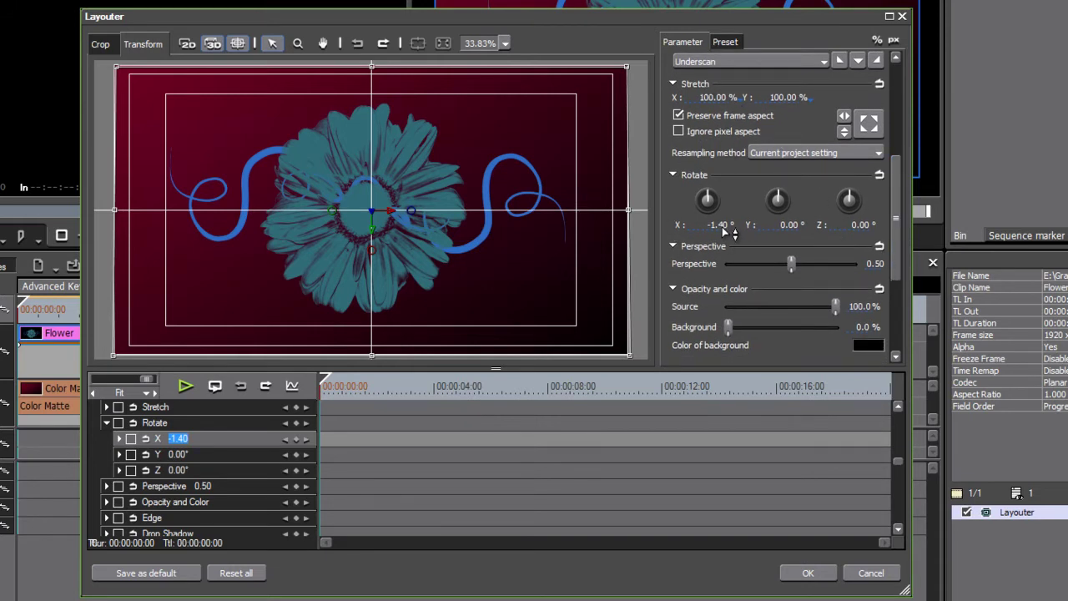
left_click_drag(727, 232, 350, 459)
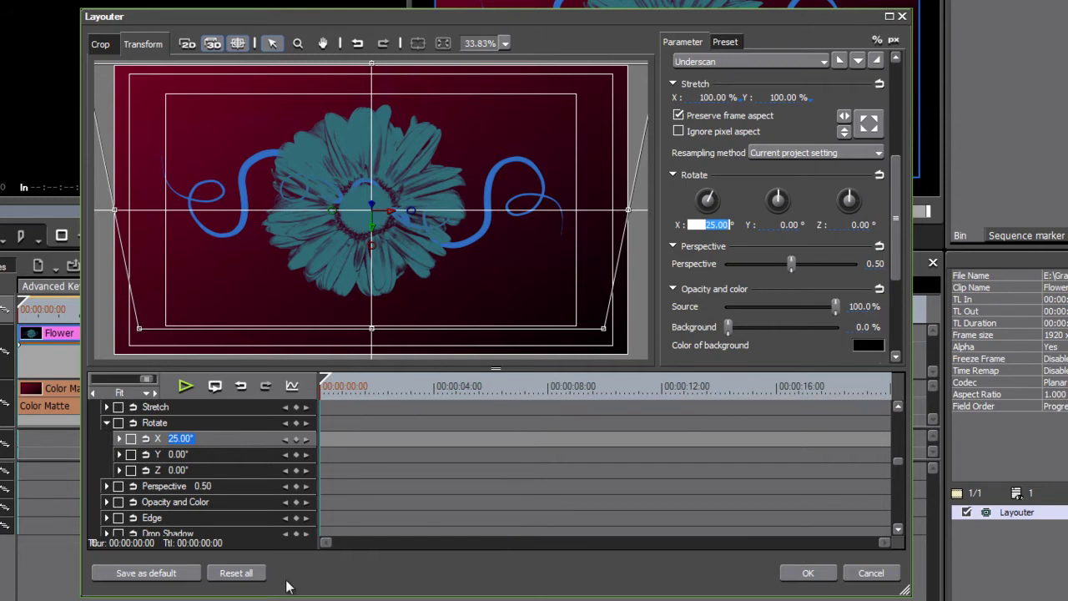
Reset all Layouter settings to default and enable keyframing for every Layouter parameter
left_click(237, 572)
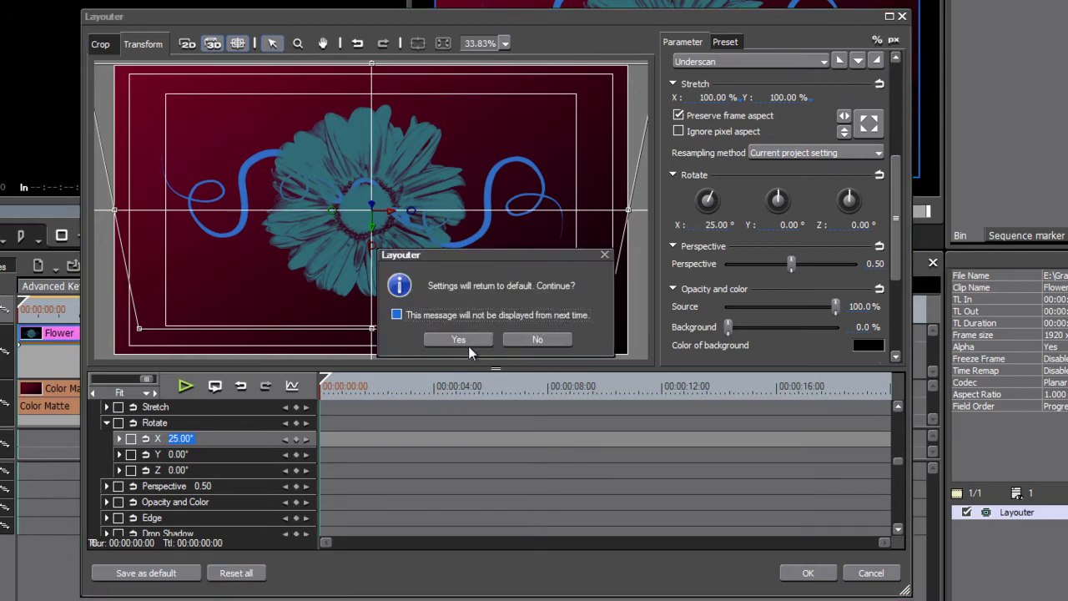
left_click(459, 340)
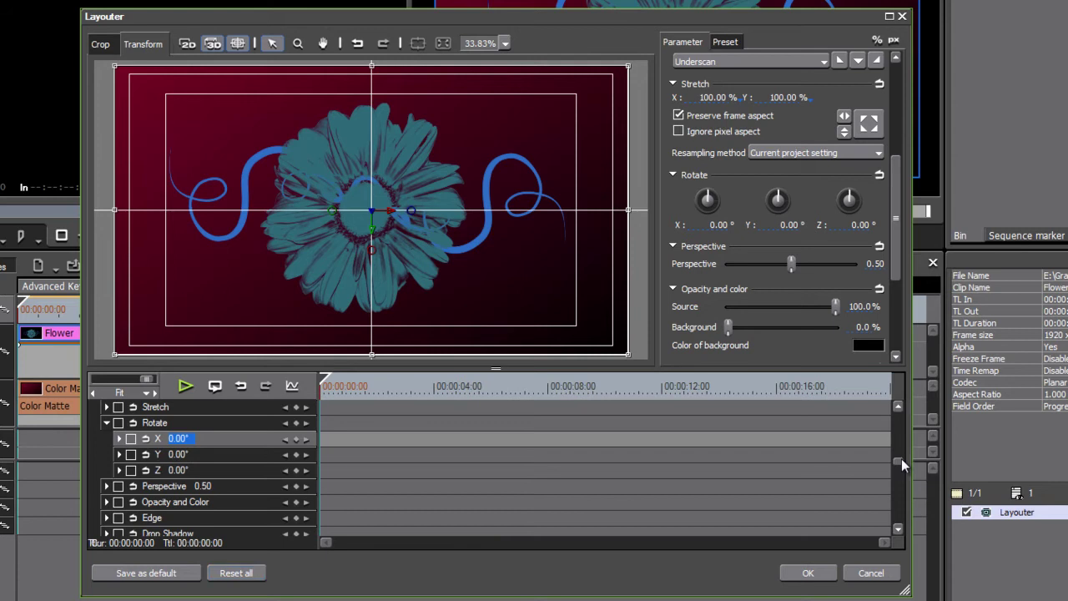
left_click_drag(902, 459, 902, 409)
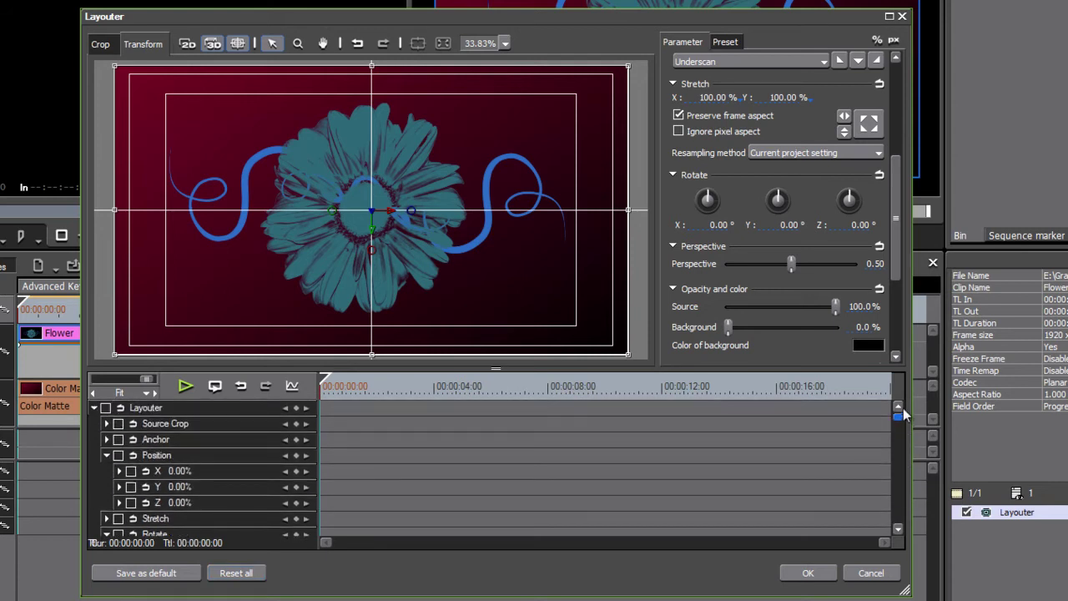
left_click(106, 409)
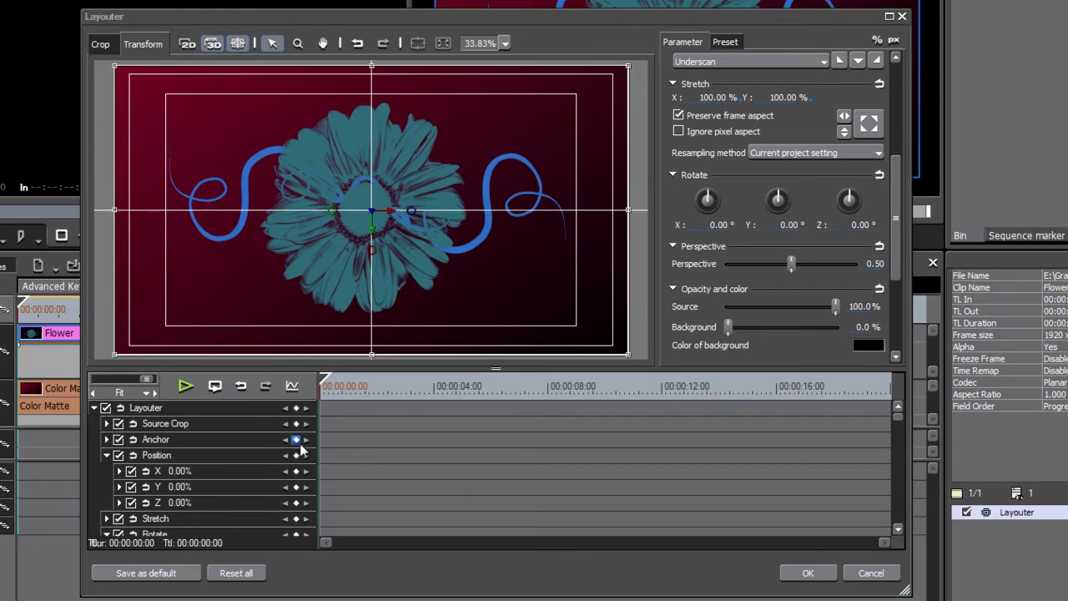
Collapse the Position, Rotate and whole Layouter parameter groups, then re-expand the tree
left_click(106, 455)
left_click(100, 503)
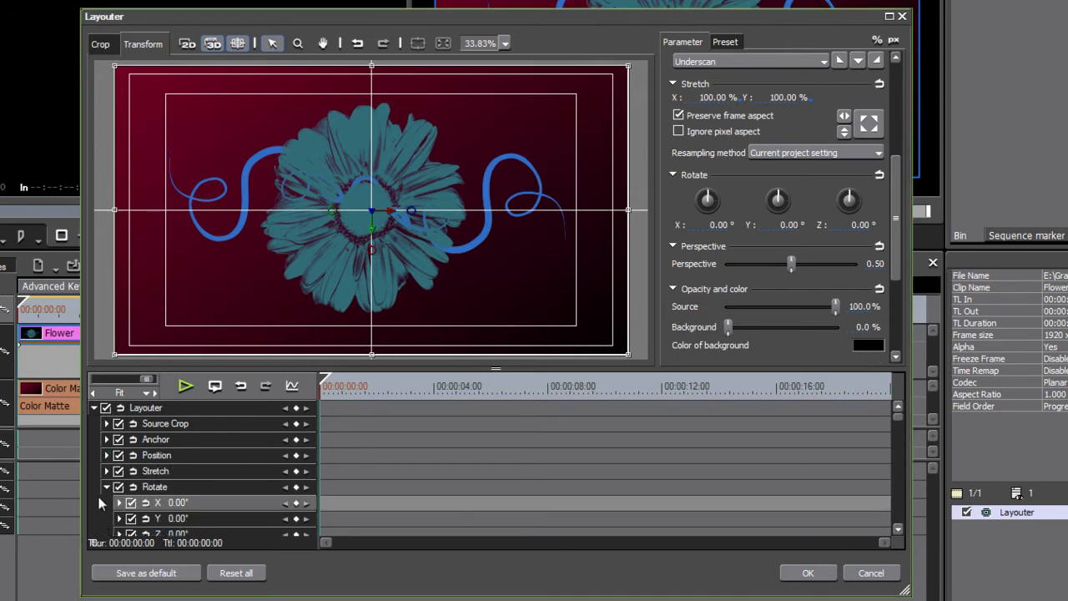
left_click(106, 488)
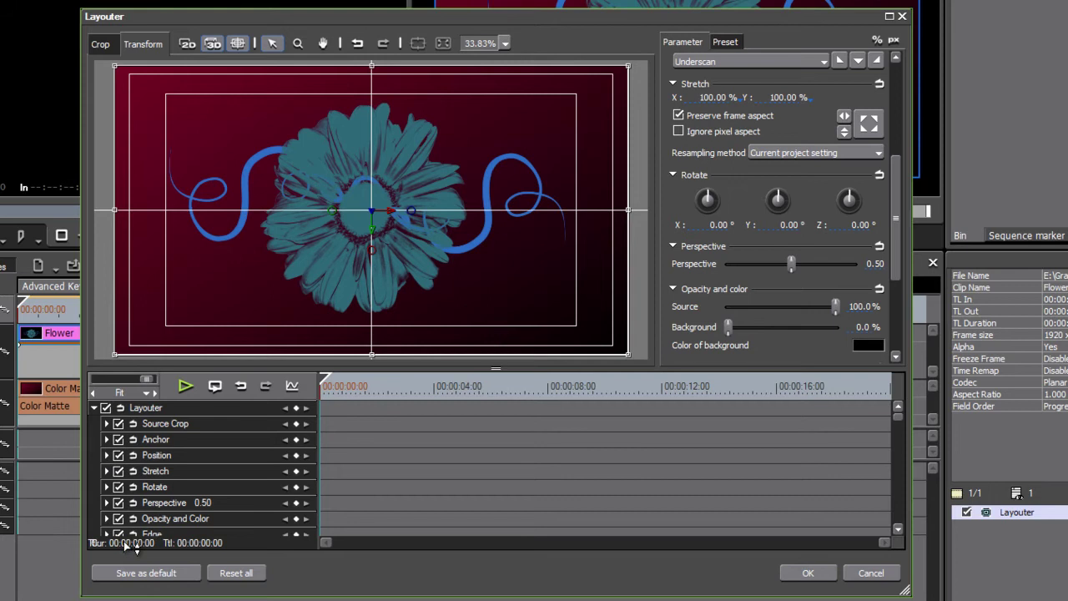
left_click(94, 408)
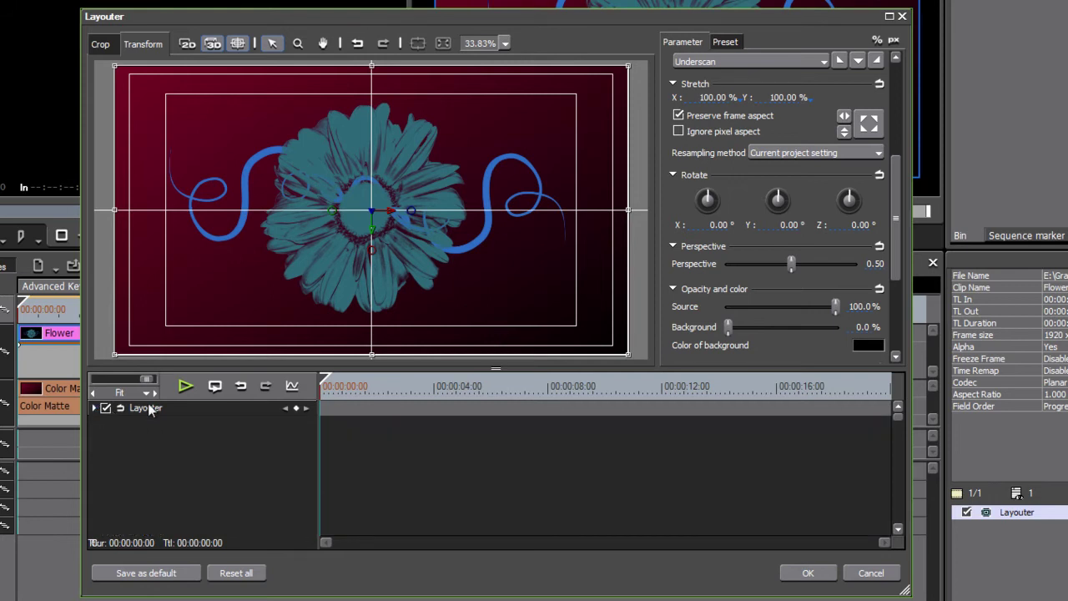
left_click(94, 408)
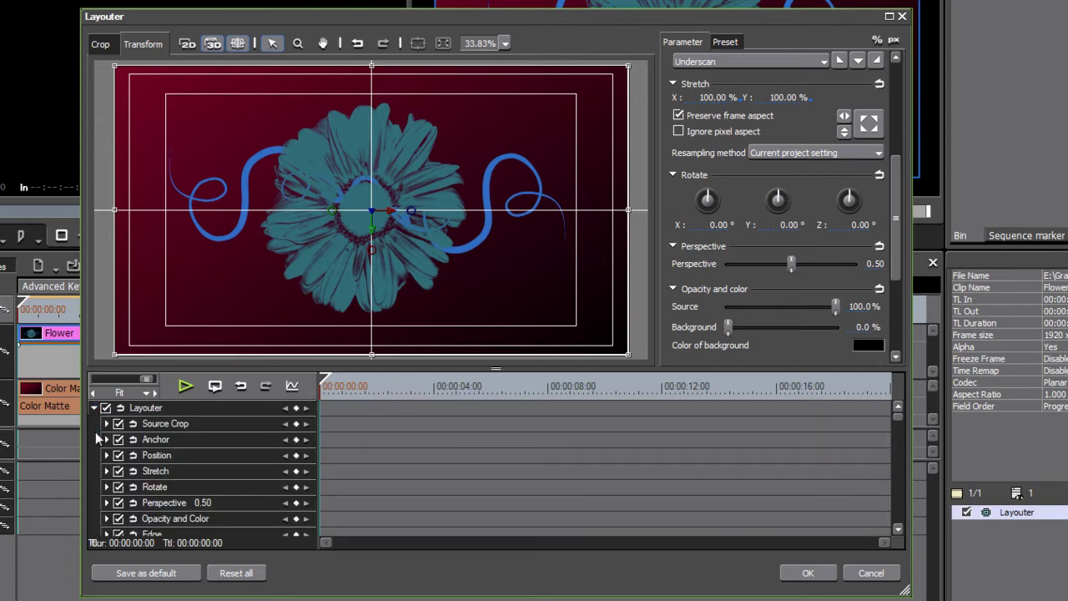
Add starting keyframes at 00:00, then rotate the flower 180° around Z at 00:00:04:00
left_click(296, 408)
mouse_move(900, 418)
left_mouse_down()
mouse_move(895, 450)
mouse_move(894, 406)
left_mouse_up()
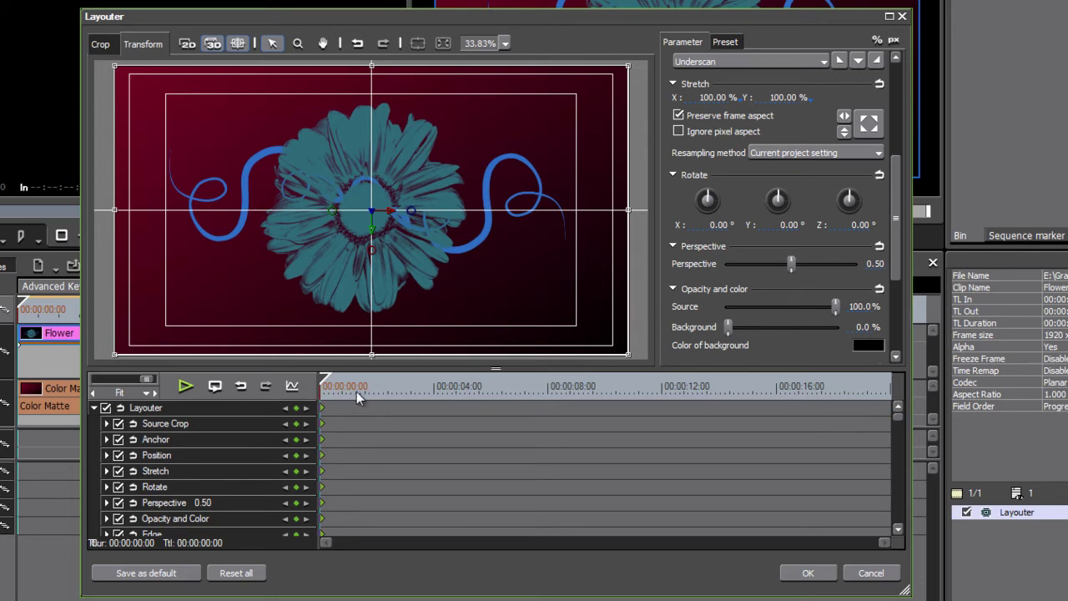
left_click_drag(356, 391, 435, 427)
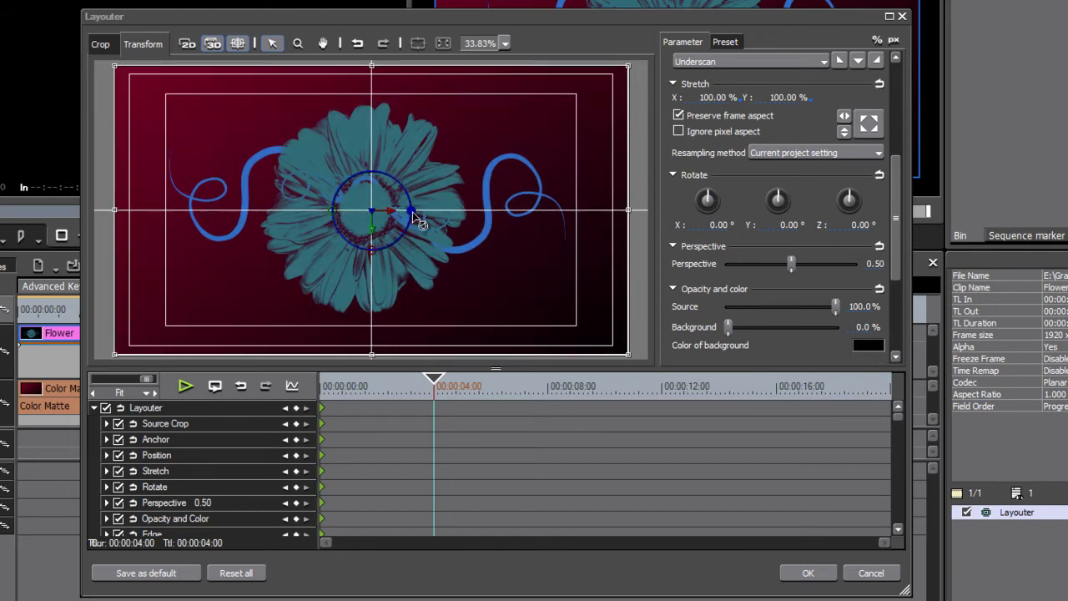
left_click_drag(415, 219, 262, 210)
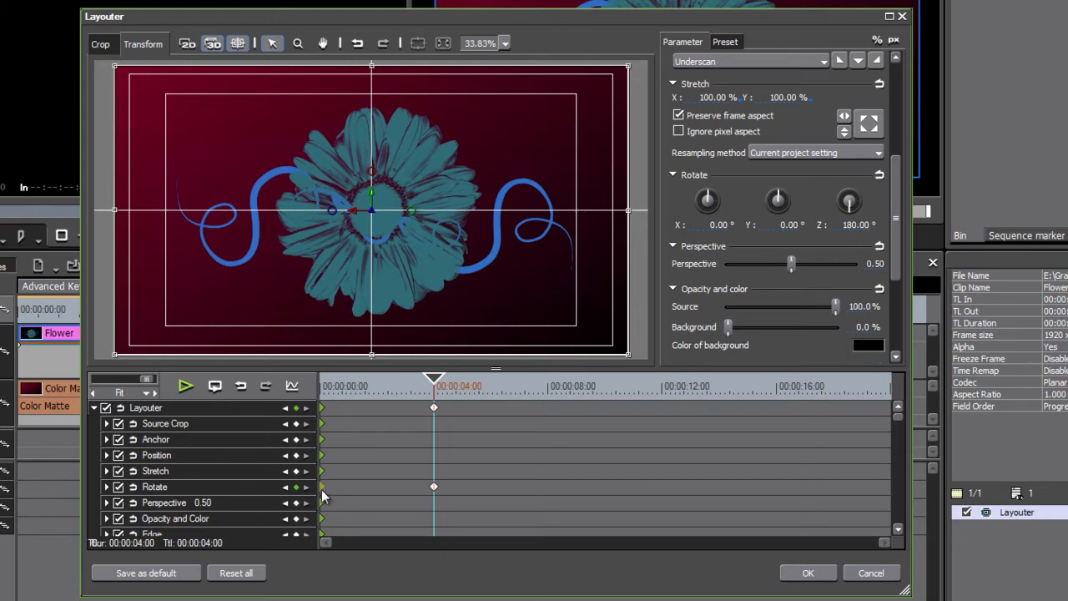
Rescale the keyframe timeline and drag the 180° rotation keyframe toward the 2-second mark
left_click_drag(363, 387, 434, 407)
left_click_drag(143, 382, 149, 383)
left_click(119, 392)
mouse_move(434, 408)
left_mouse_down()
mouse_move(501, 414)
mouse_move(385, 407)
mouse_move(561, 413)
mouse_move(380, 410)
mouse_move(443, 416)
left_mouse_up()
Step between keyframes, test a −73° Y rotation near 00:00:05:03, then undo it
left_click(286, 488)
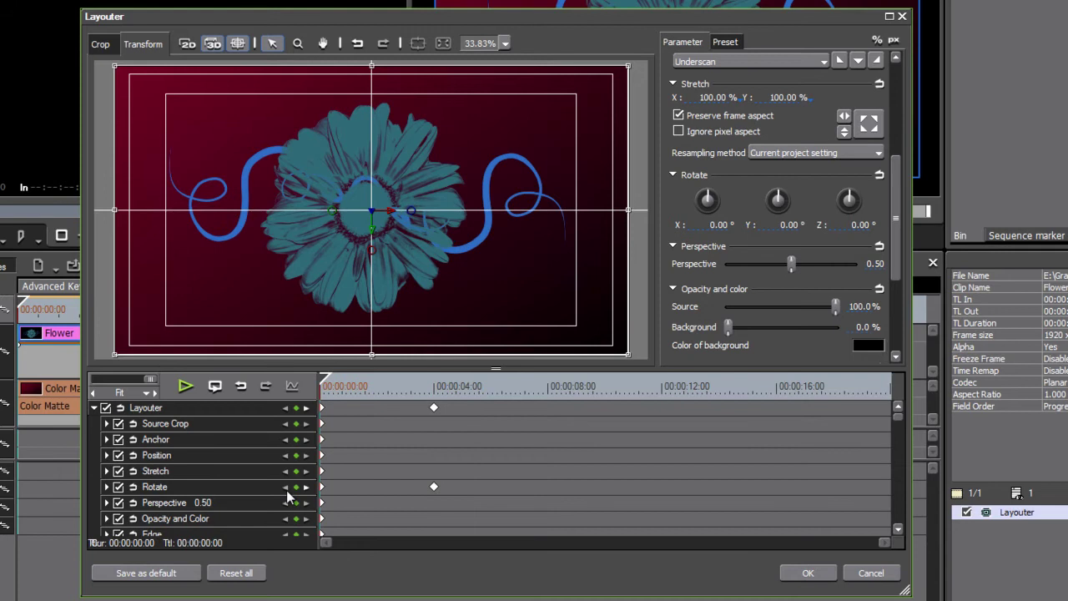
left_click(306, 486)
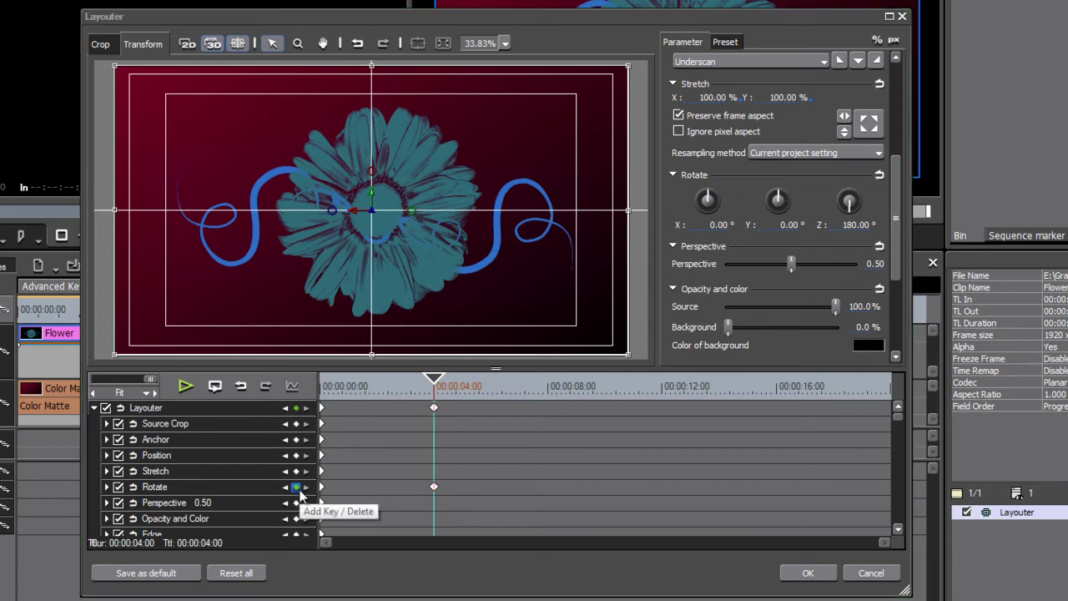
left_click(436, 390)
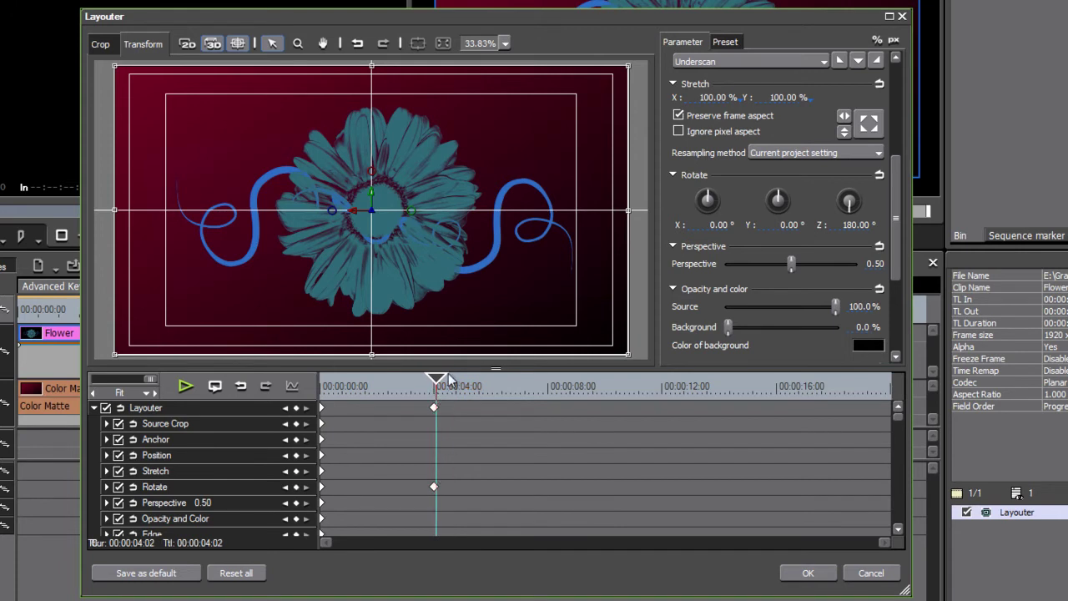
left_click_drag(414, 212, 459, 392)
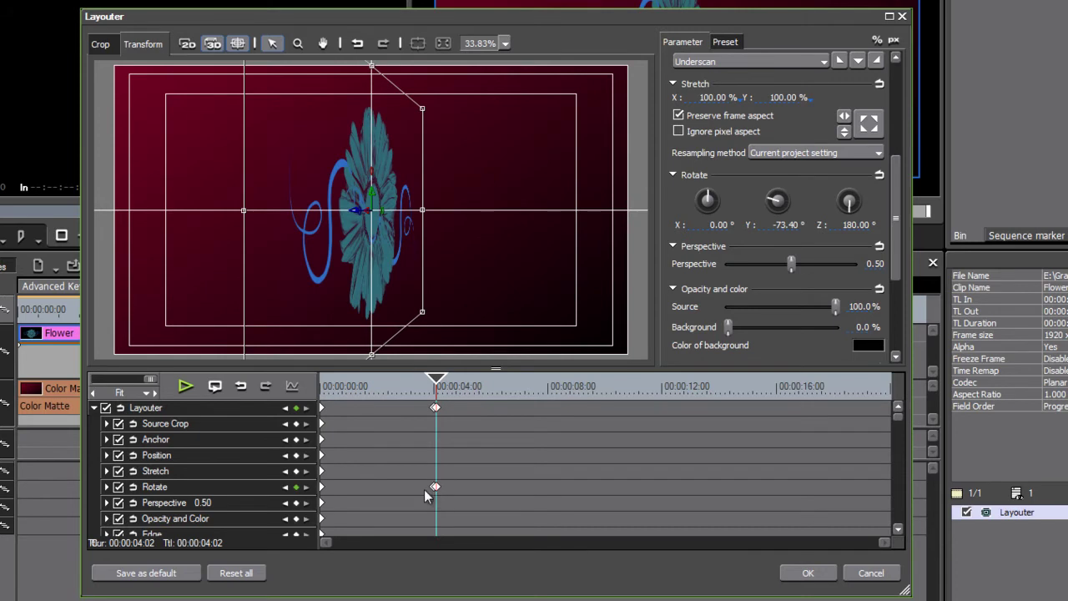
left_click(468, 396)
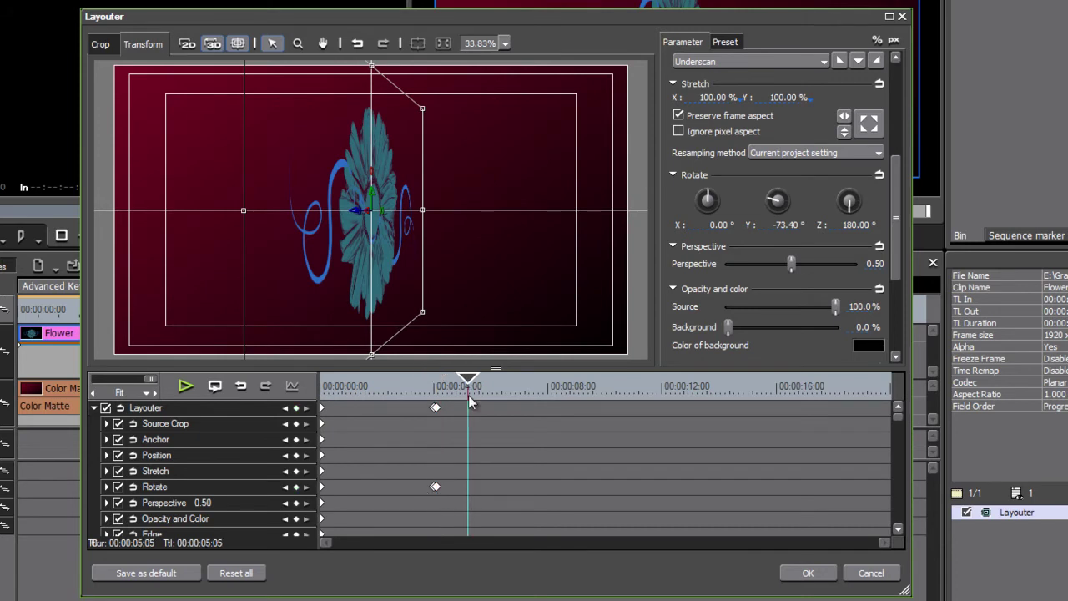
left_click(426, 393)
left_click(438, 392)
left_click_drag(437, 393, 465, 399)
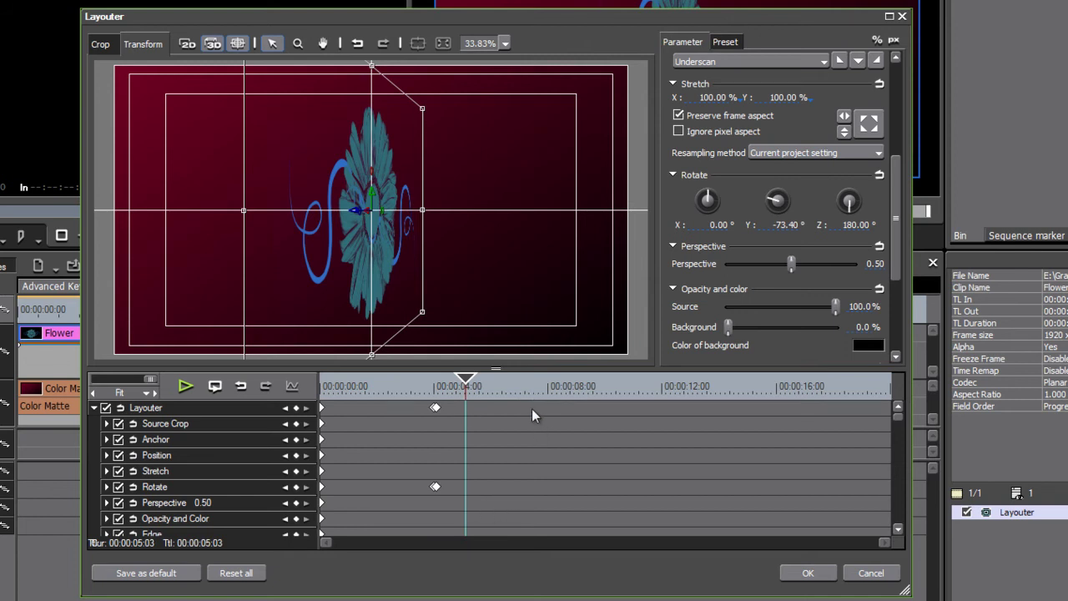
key("ctrl+z")
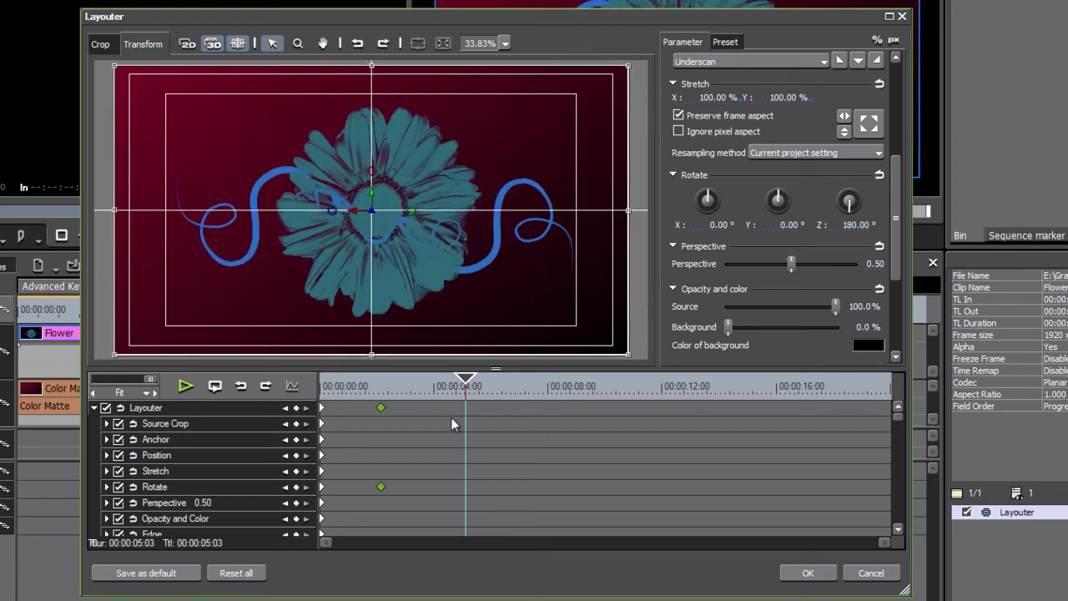
Try adding keyframes on the Rotate rows and on every parameter, undoing both
left_click(297, 488)
key("ctrl+z")
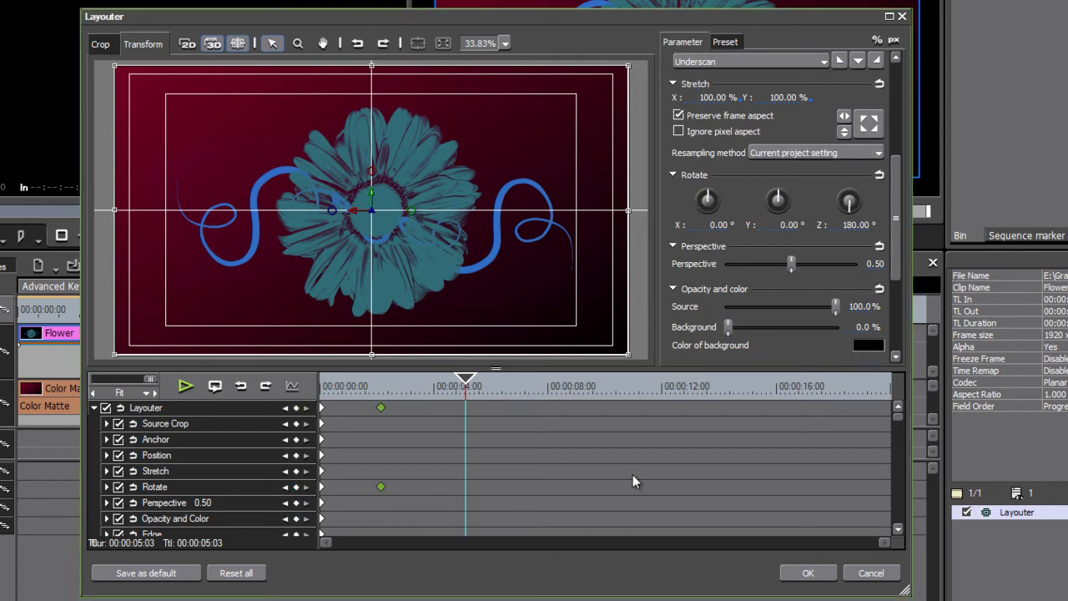
left_click(296, 409)
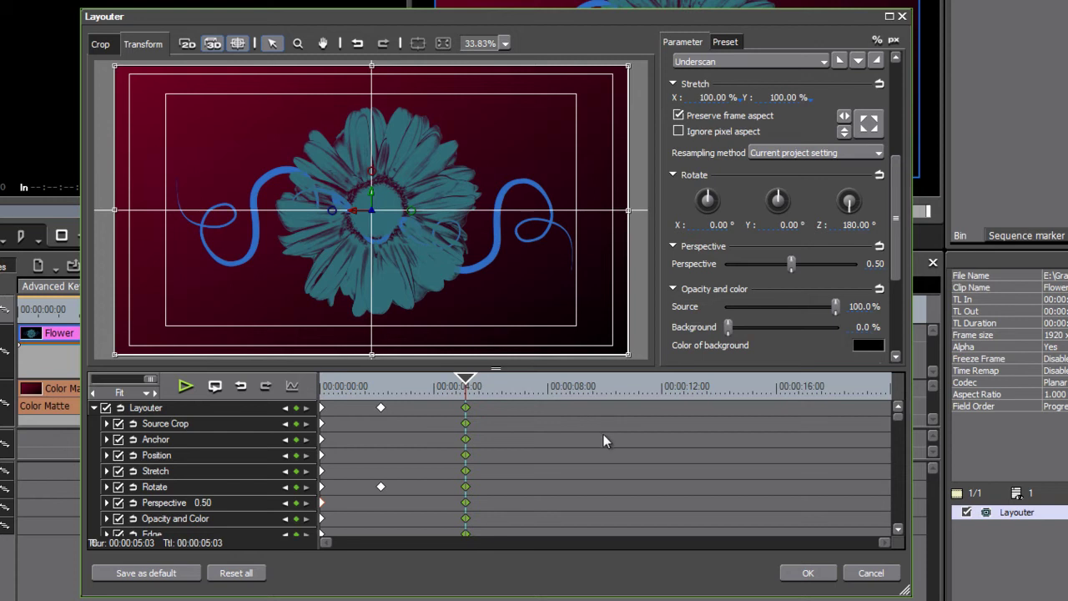
key("ctrl+z")
Move the keyframes to about 5 seconds, then shift the flower and turn it to X 41.30°, Y −34.86°, Z 108.43°
left_click_drag(381, 407, 753, 392)
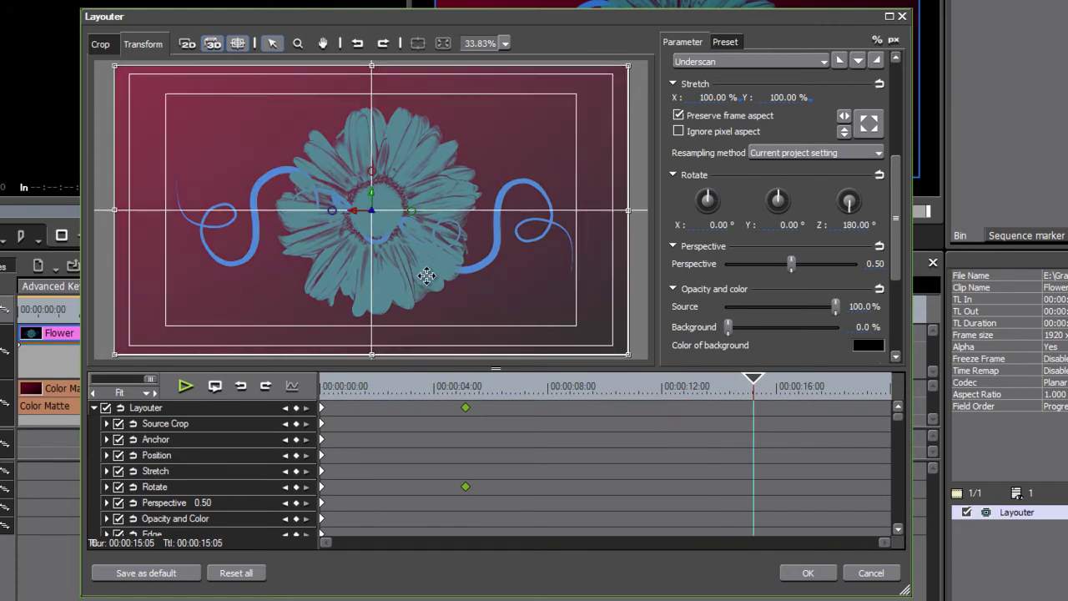
left_click_drag(426, 276, 521, 250)
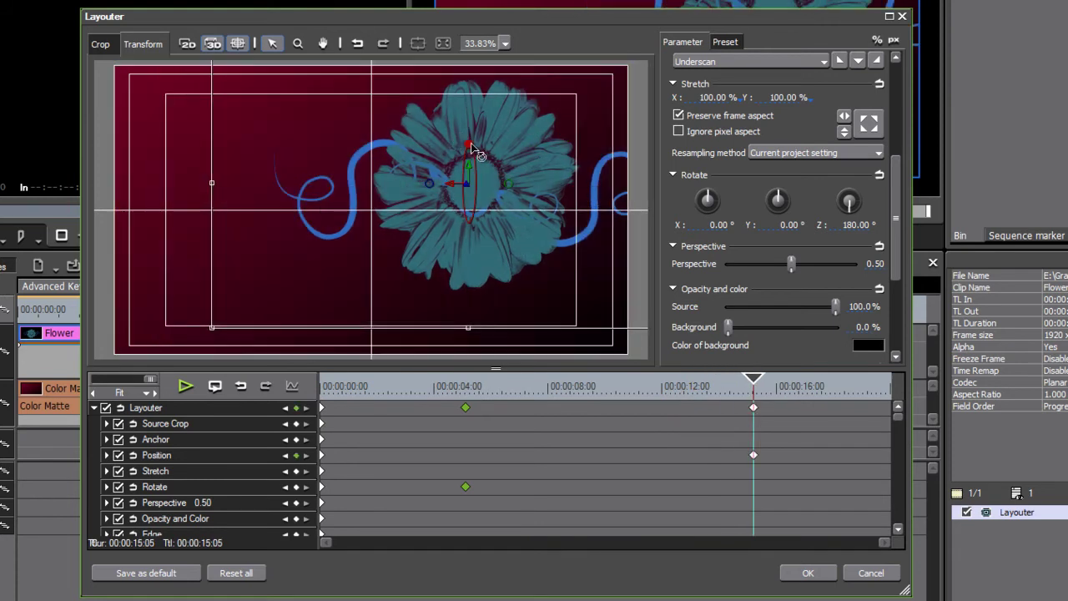
left_click_drag(467, 150, 476, 226)
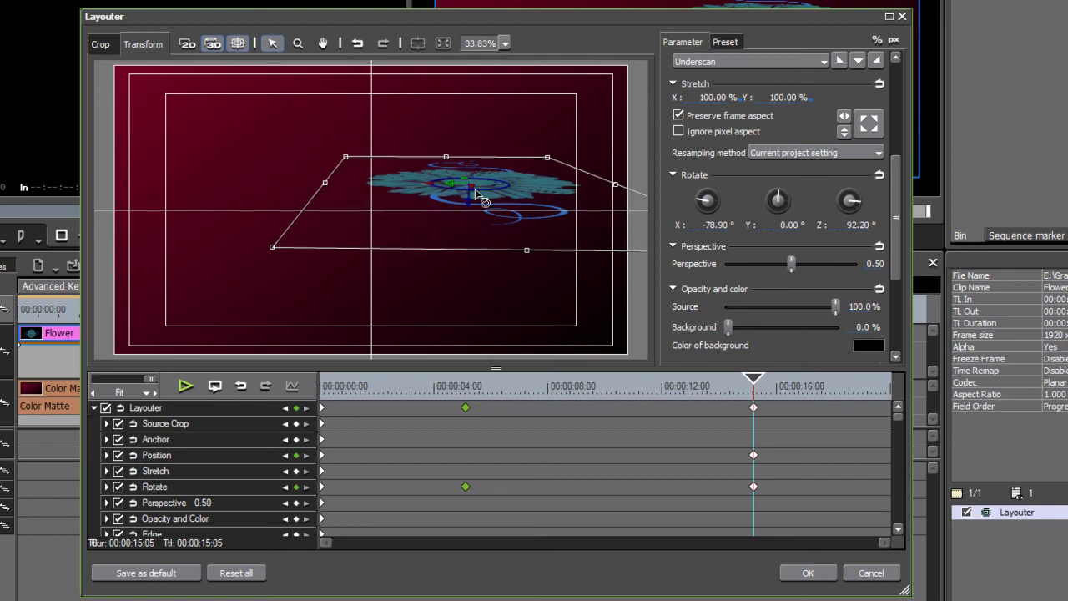
left_click_drag(479, 196, 480, 210)
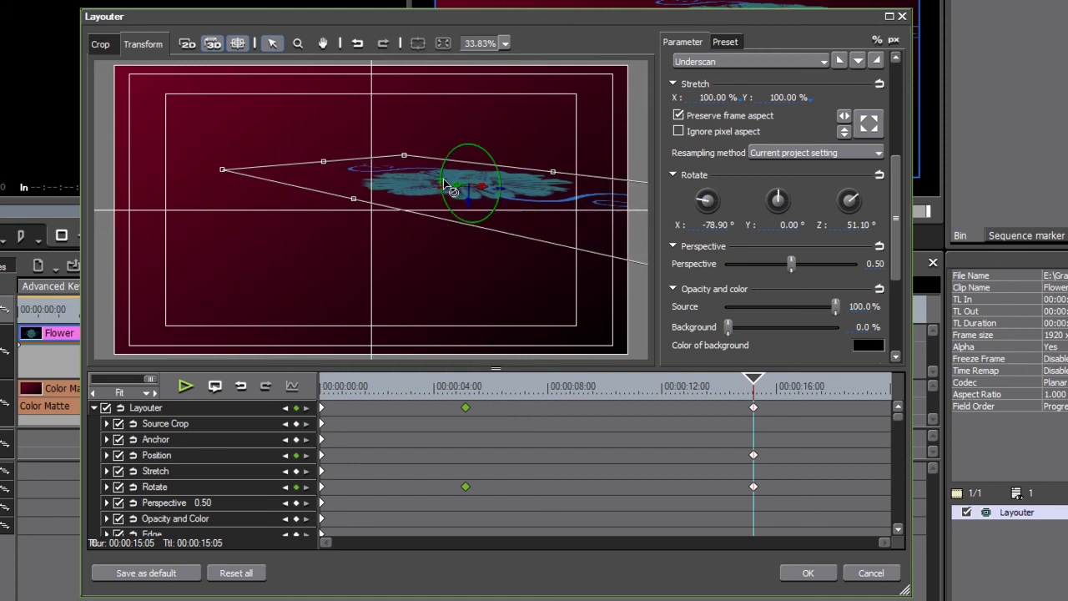
left_click_drag(449, 188, 479, 156)
Expand Rotate into separate X, Y and Z rows and move the playhead to about 00:00:07:02
left_click(107, 486)
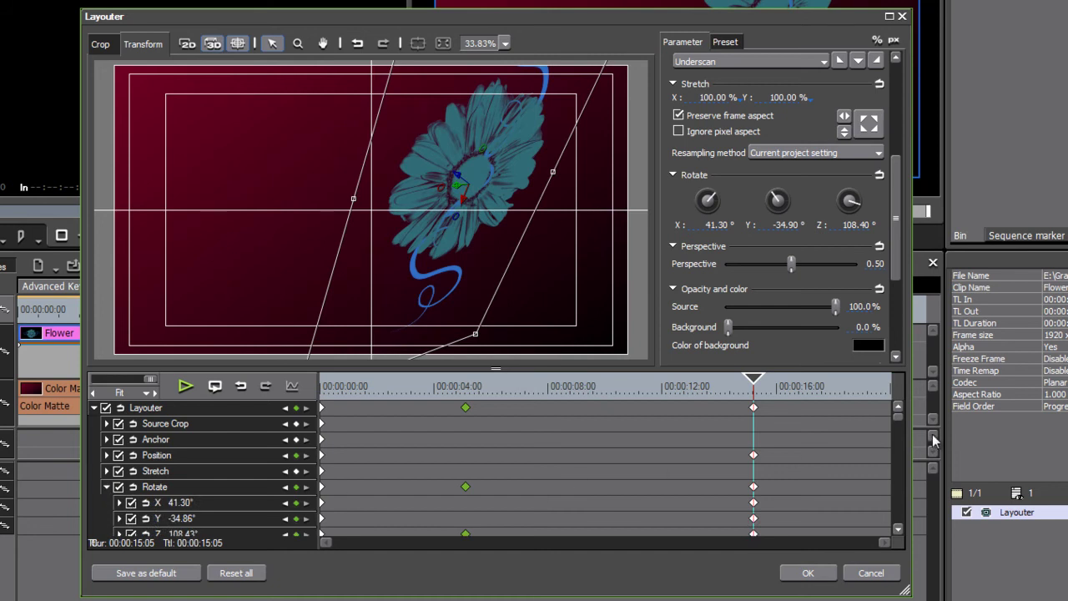
scroll(817, 425, "down", 1)
left_click_drag(753, 380, 523, 401)
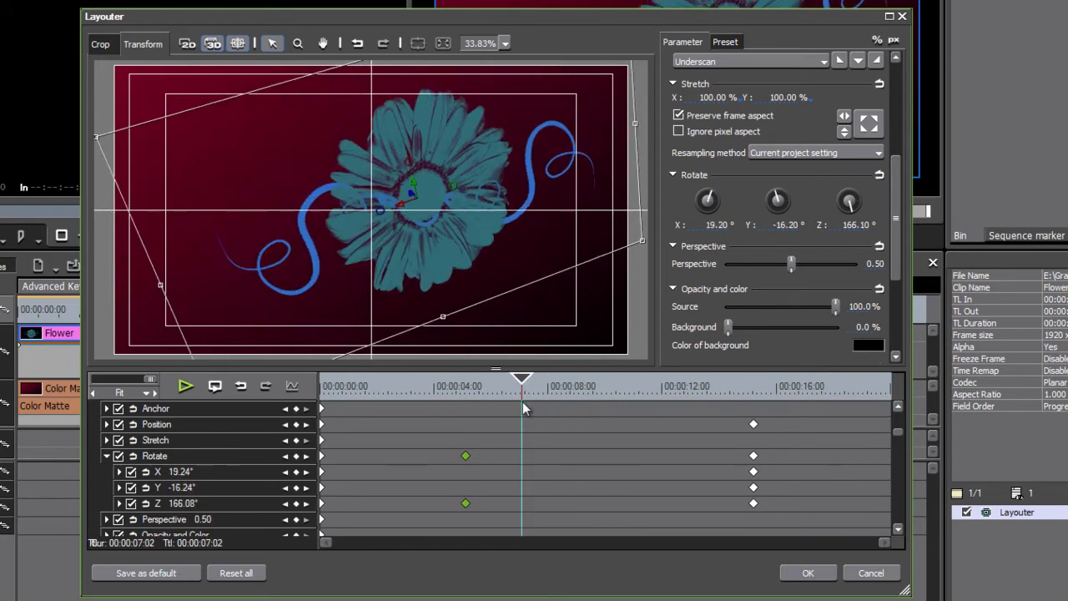
Show the Y rotation graph, enlarge the Layouter, and set Y rotation to −57.69° at 00:00:07:02
left_click(119, 487)
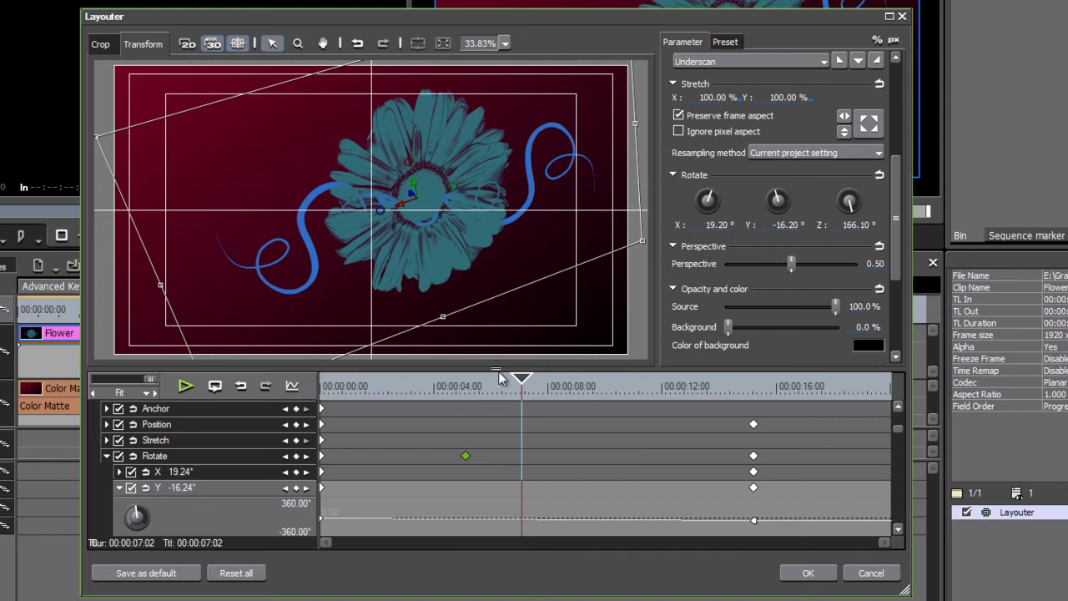
left_click_drag(498, 368, 499, 262)
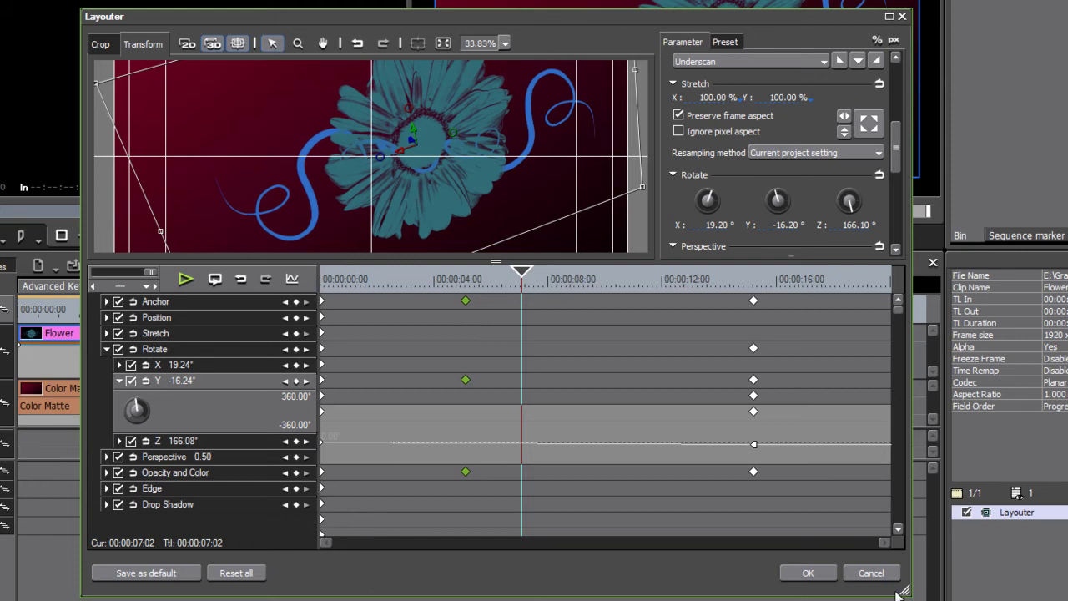
left_click_drag(905, 589, 908, 600)
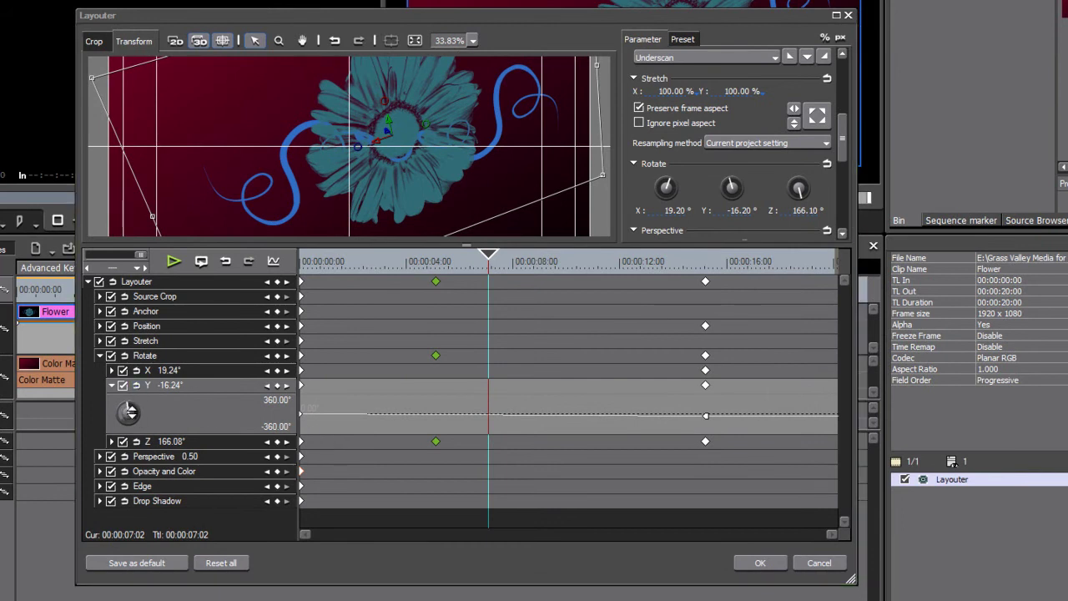
left_click_drag(130, 410, 487, 421)
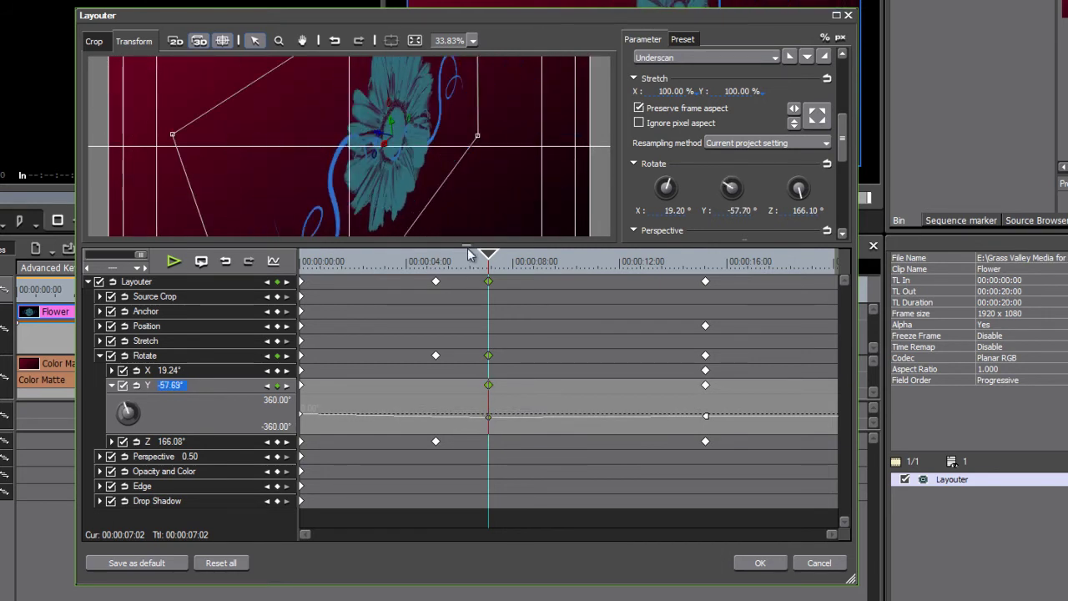
Switch the 7-second Y rotation keyframe to Bezier and drag its handle to bend the curve
right_click(489, 421)
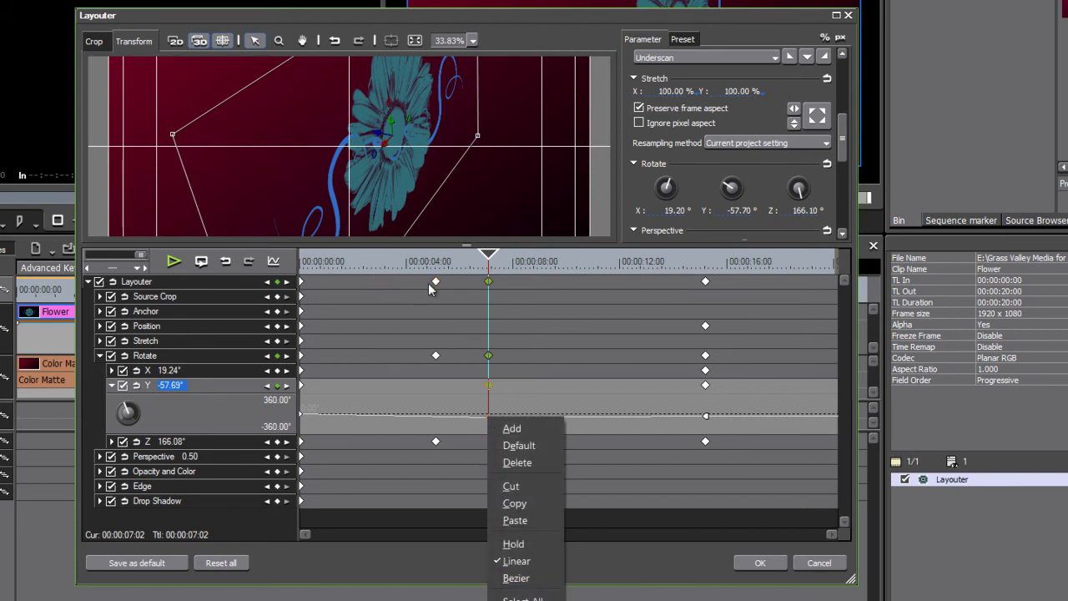
left_click(609, 325)
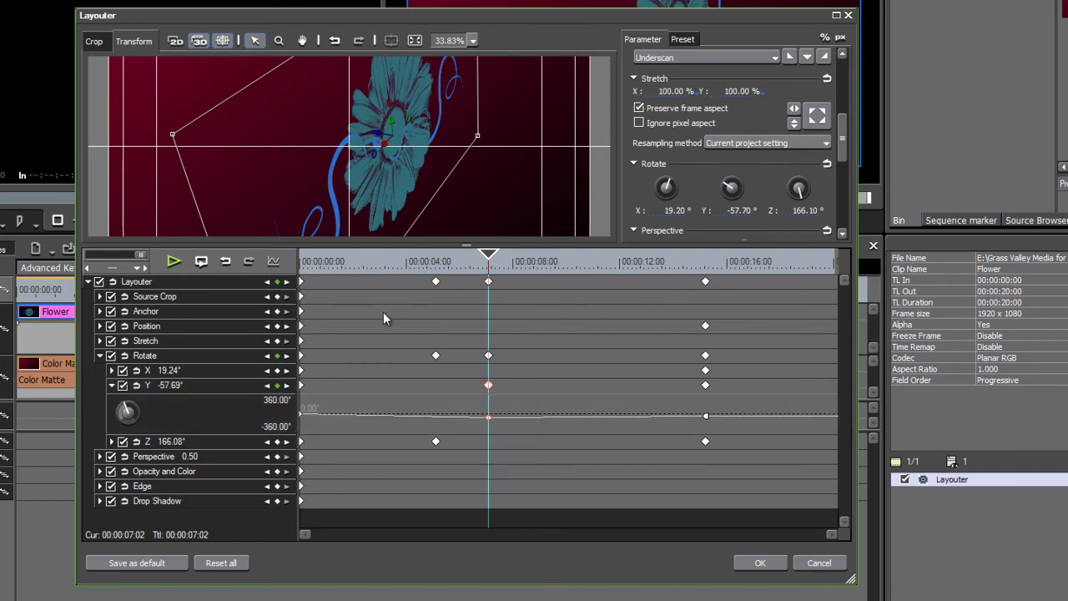
left_click(696, 455)
left_click(523, 391)
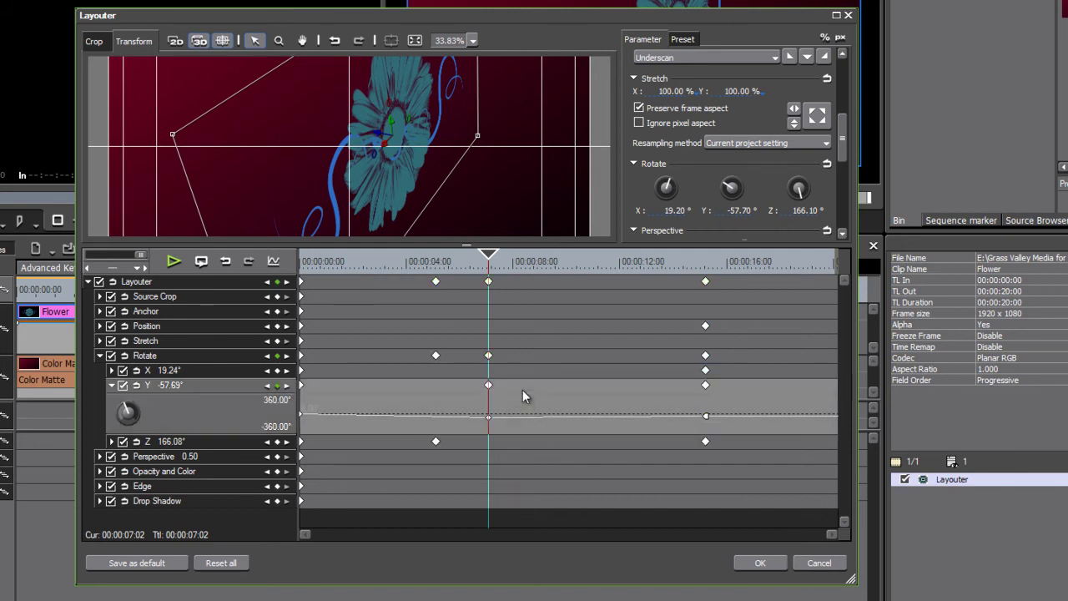
right_click(487, 386)
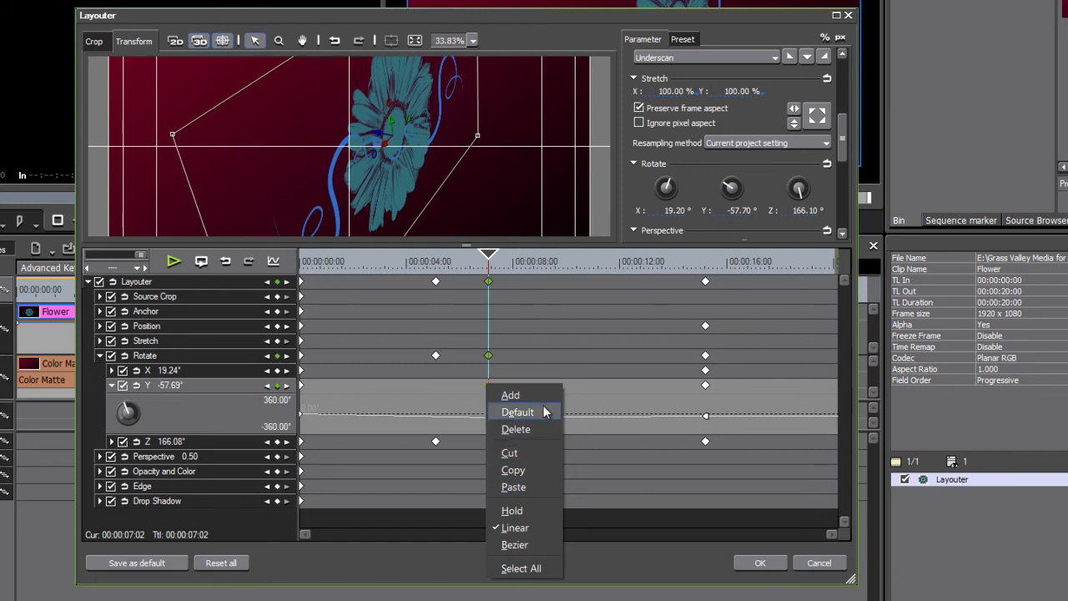
left_click(514, 544)
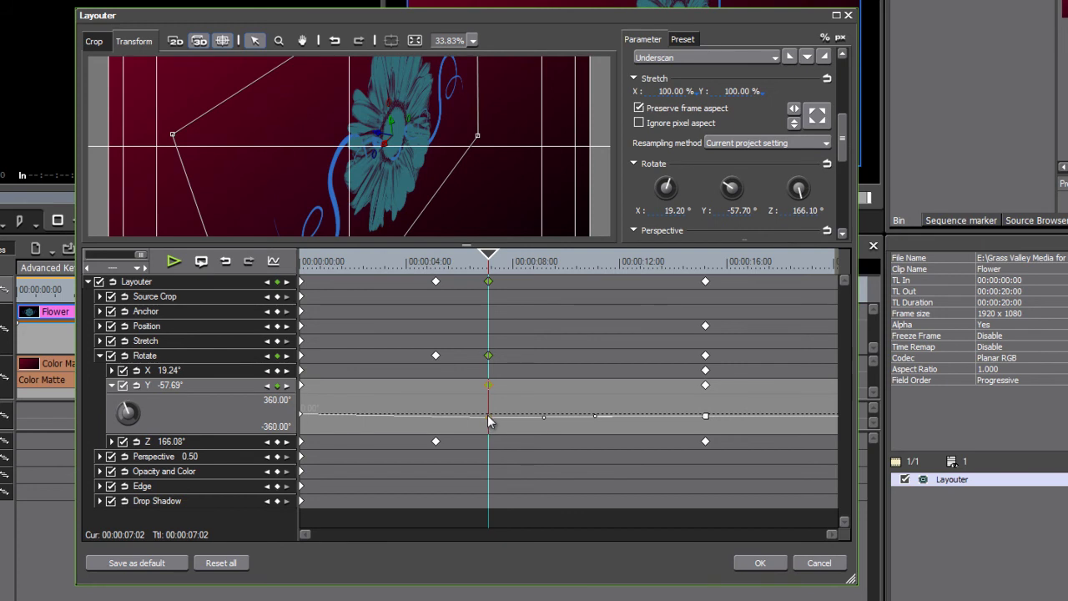
mouse_move(544, 417)
left_mouse_down()
mouse_move(551, 425)
mouse_move(561, 390)
mouse_move(578, 395)
mouse_move(581, 410)
mouse_move(544, 425)
left_mouse_up()
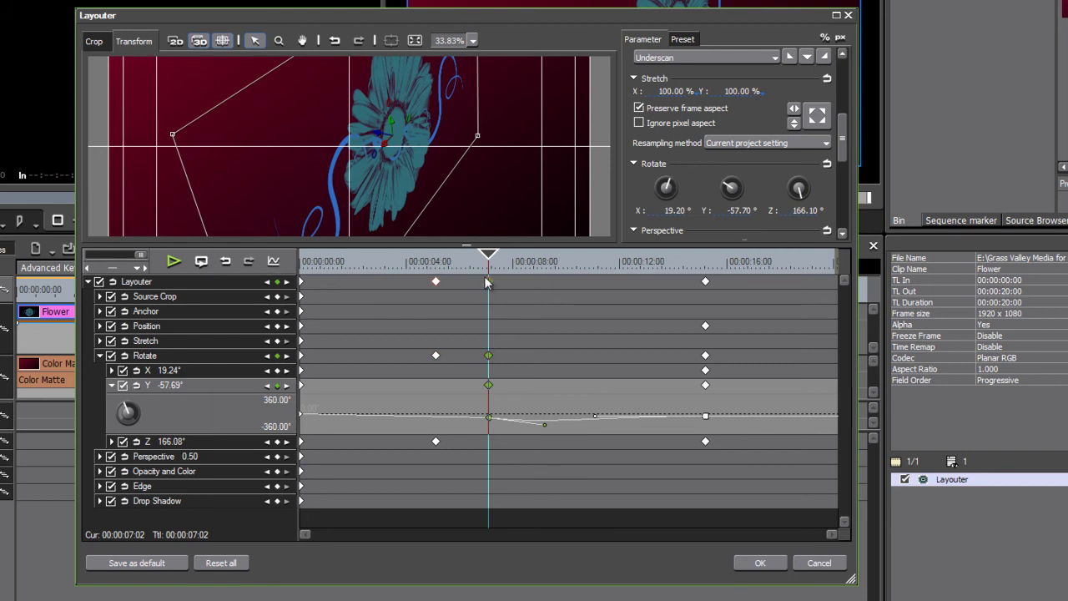
Move just before the new Y keyframe, enlarge the Y rotation curve area, and nudge its Bezier handle
mouse_move(493, 273)
left_mouse_down()
mouse_move(614, 276)
mouse_move(476, 270)
left_mouse_up()
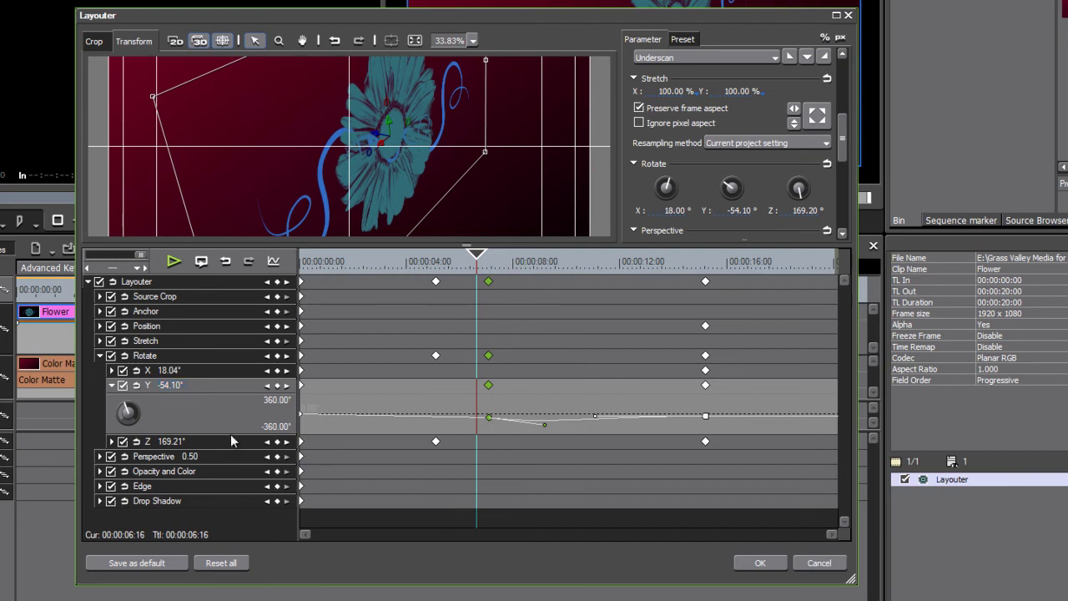
left_click_drag(231, 431, 235, 494)
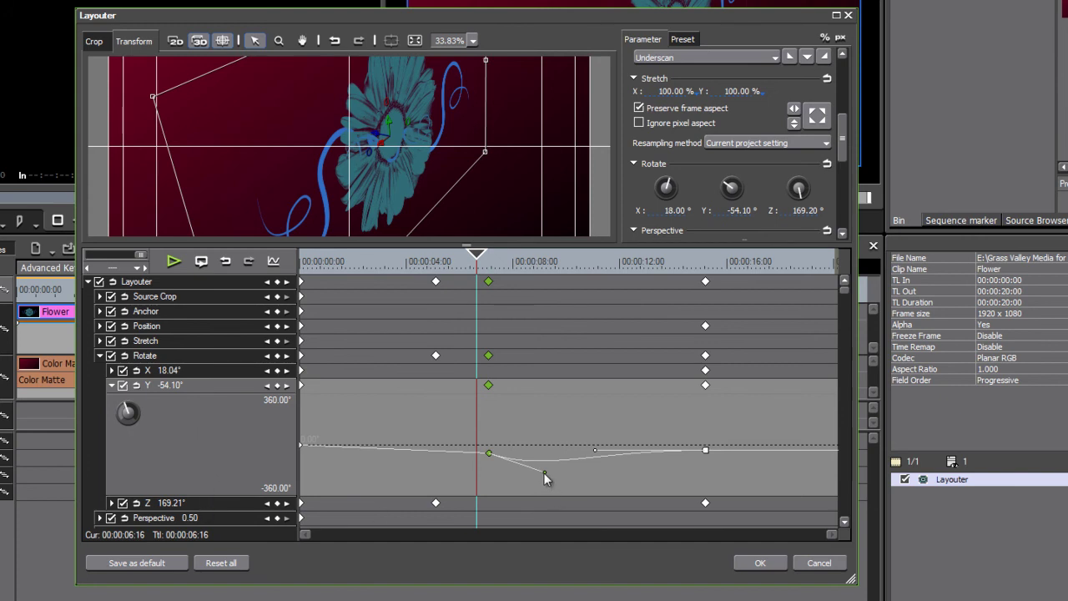
left_click_drag(543, 471, 544, 468)
In full-size graph view, raise the Y rotation keyframe to about -50.2° and flatten its Bezier dip
left_click(276, 266)
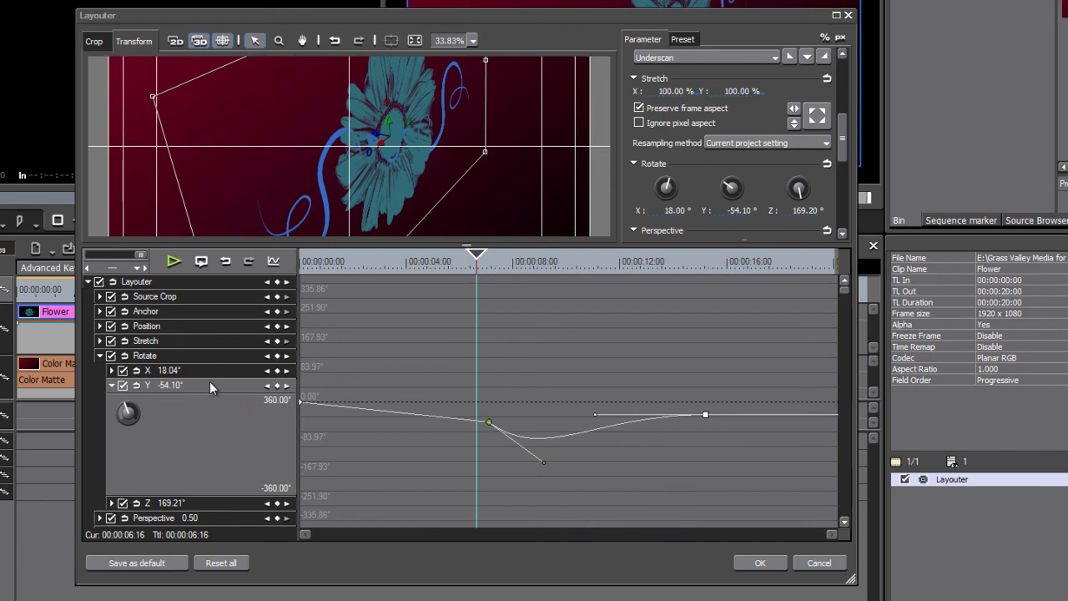
left_click(188, 372)
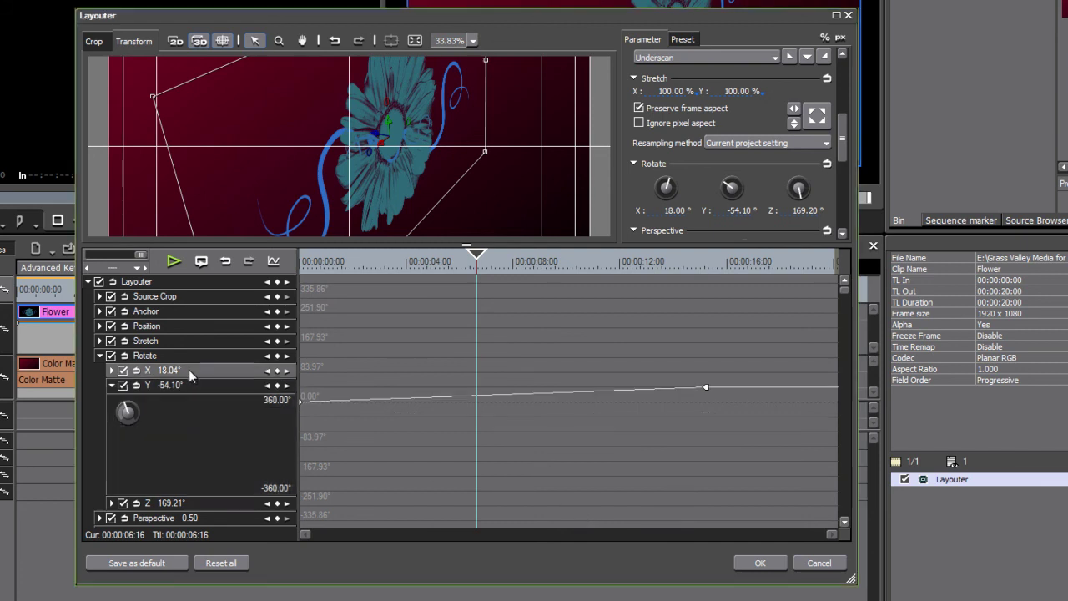
left_click(99, 341)
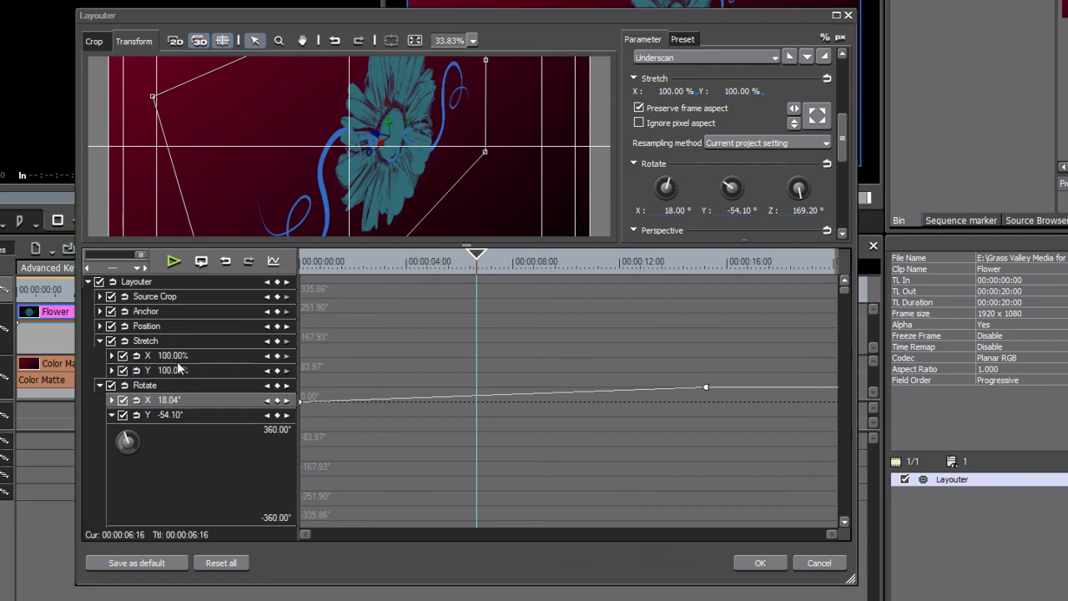
left_click(171, 355)
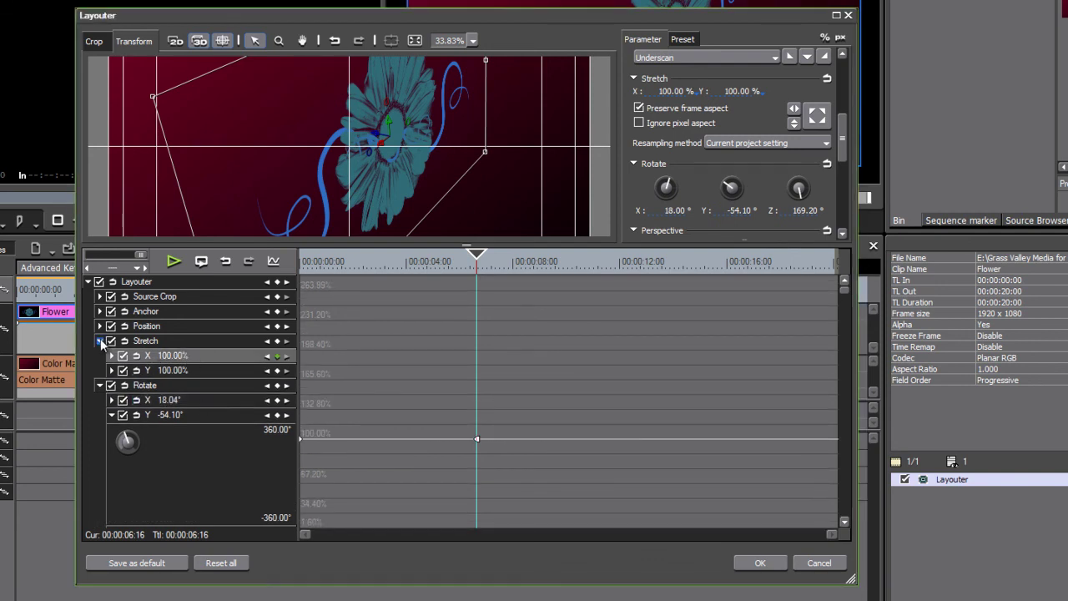
left_click(99, 341)
left_click(195, 382)
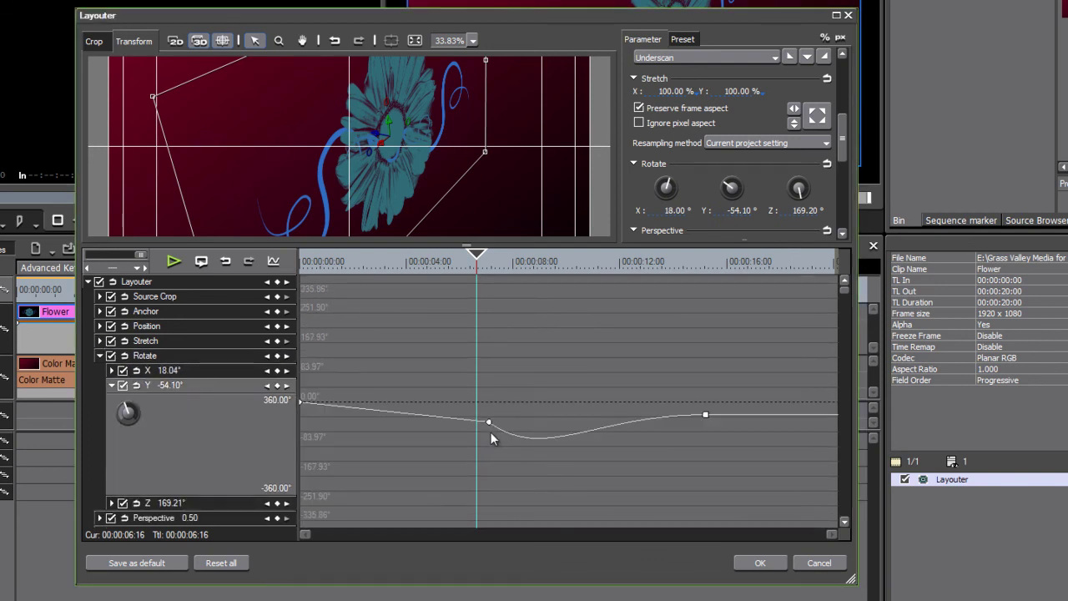
mouse_move(489, 421)
left_mouse_down()
mouse_move(486, 403)
mouse_move(471, 418)
mouse_move(489, 420)
left_mouse_up()
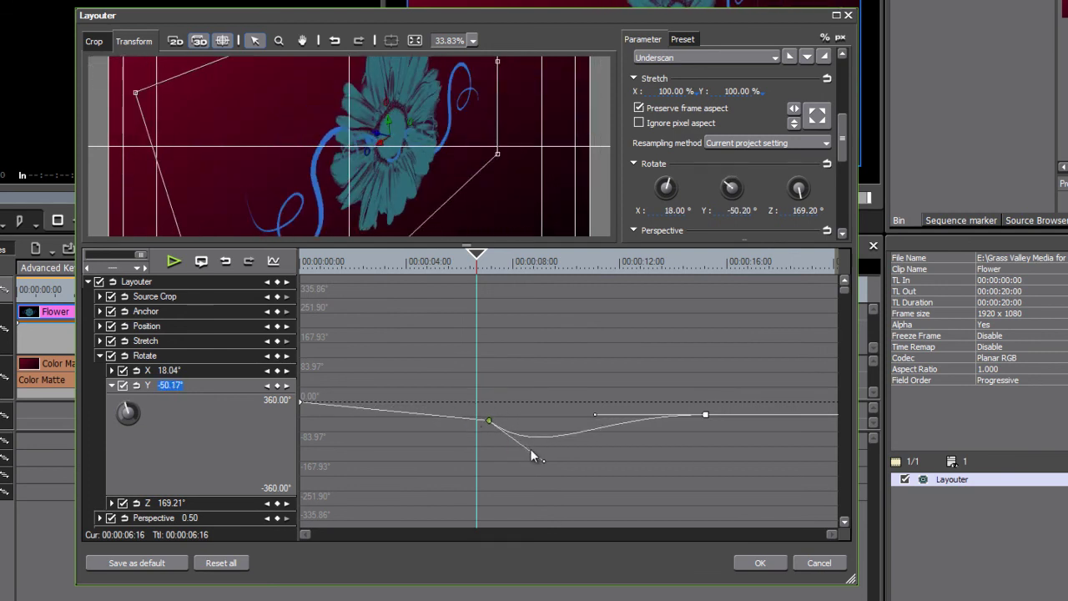
left_click_drag(543, 463, 550, 435)
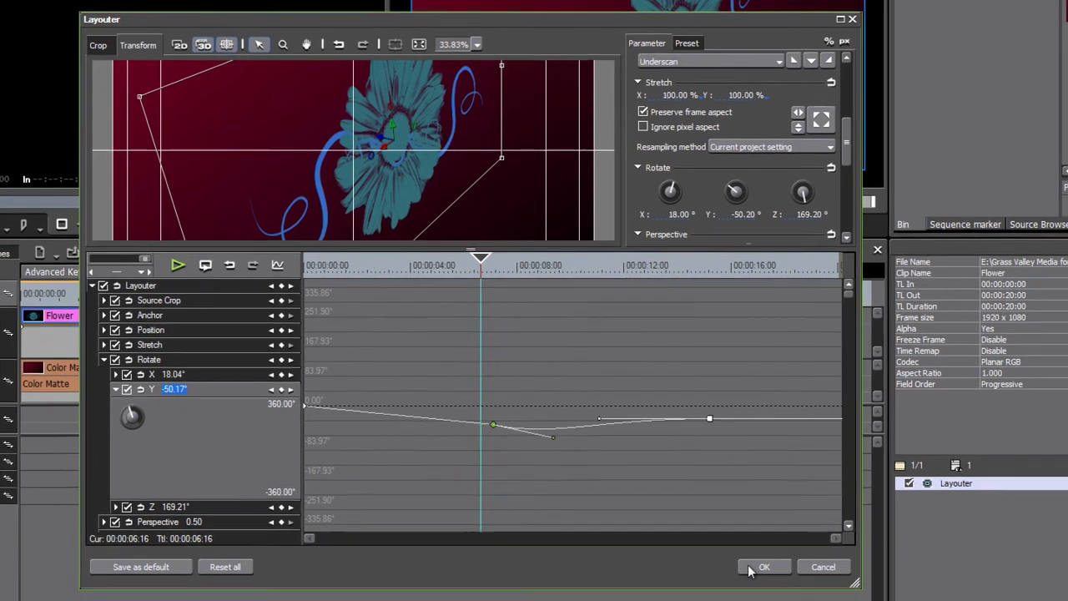
left_click(748, 569)
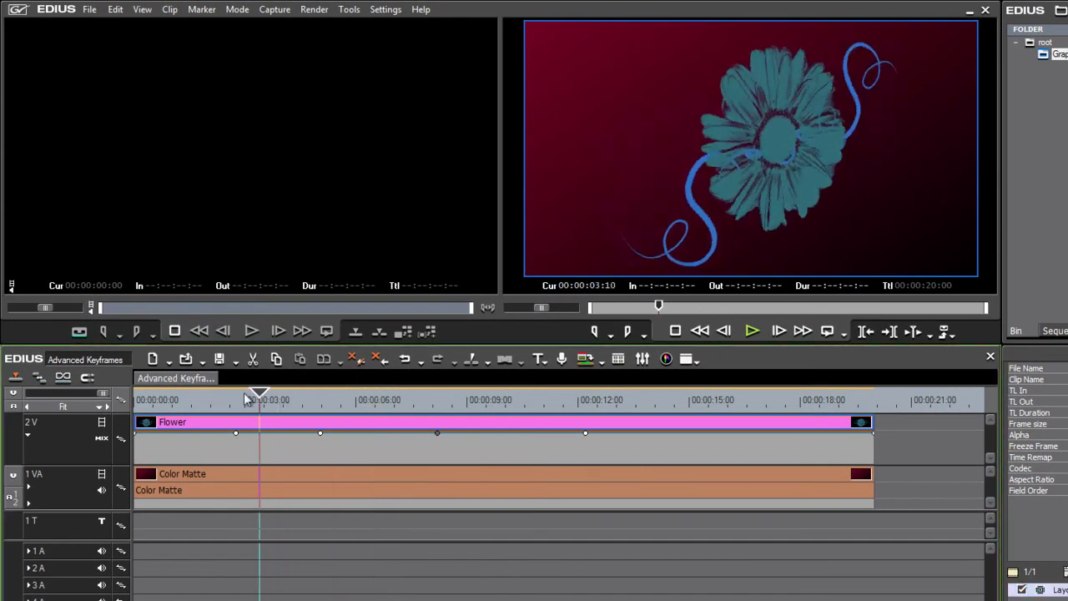
left_click_drag(247, 399, 436, 471)
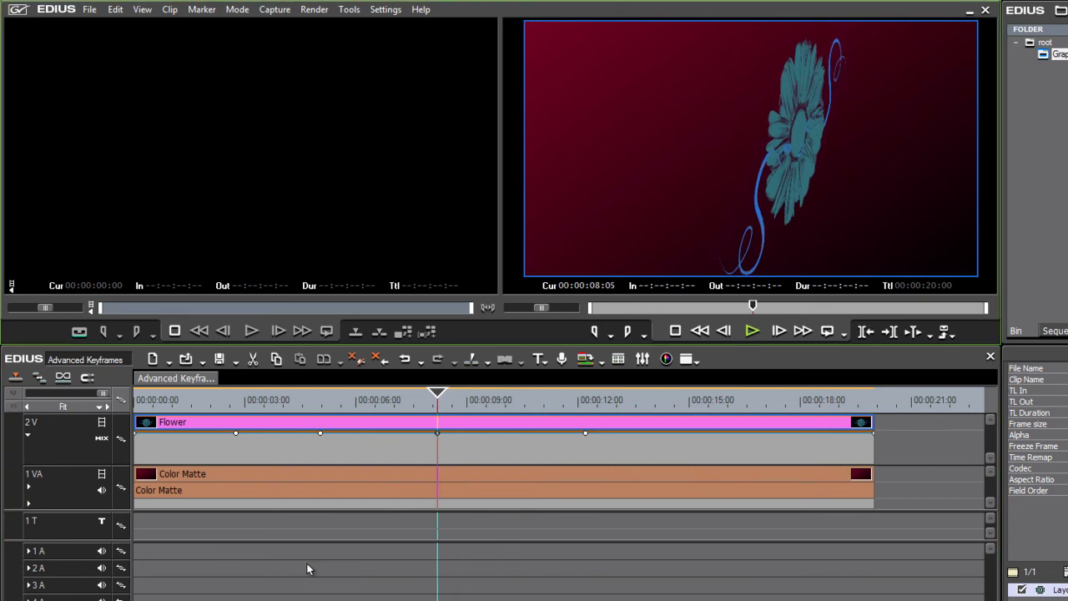